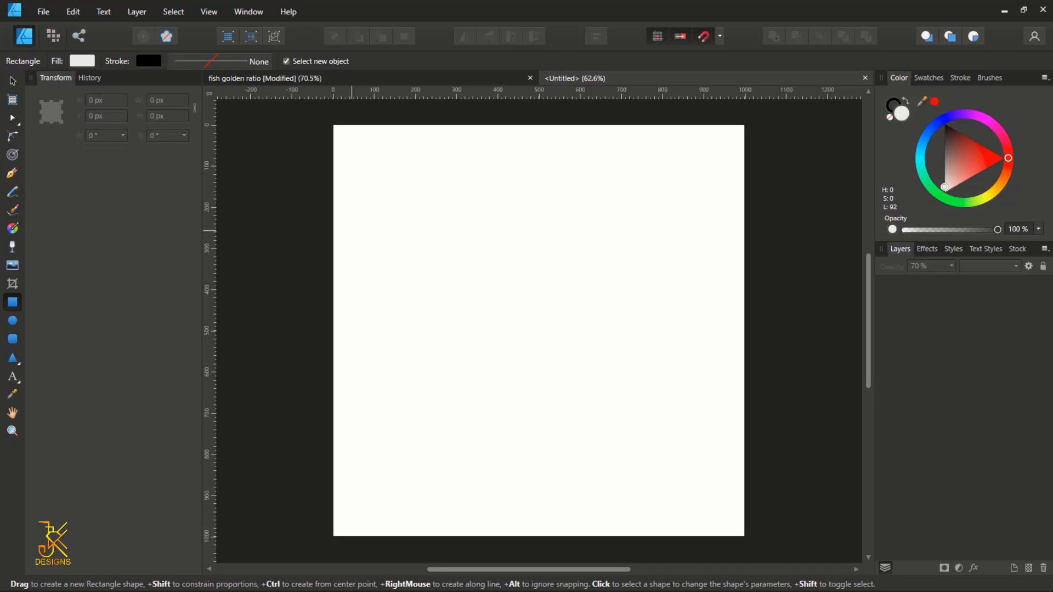
Step: Draw a small rectangle in the page's upper left area and set its width and height to 50 px
drag(373, 219, 396, 243)
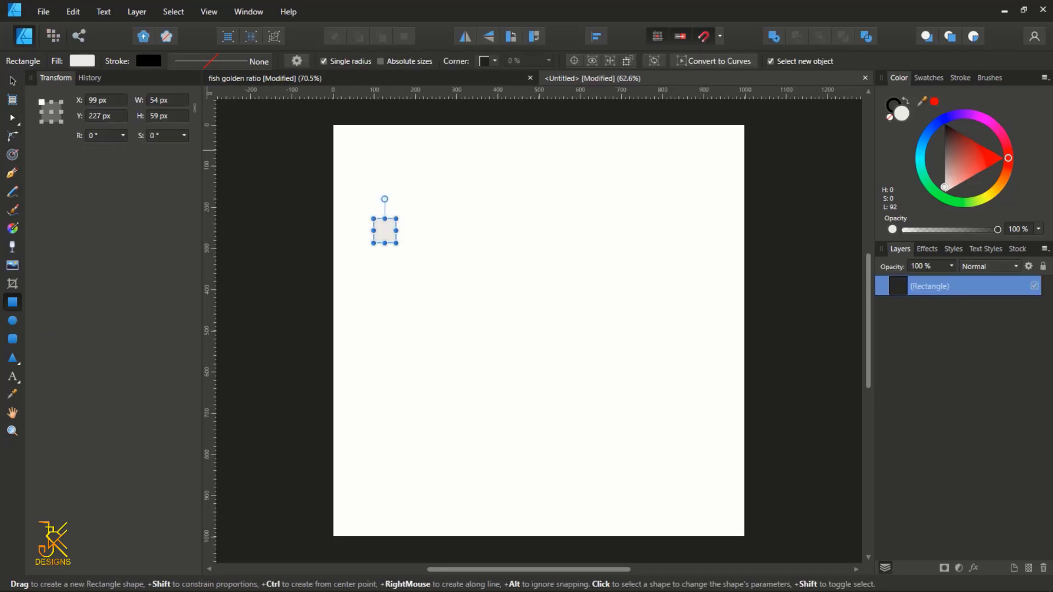
click(165, 100)
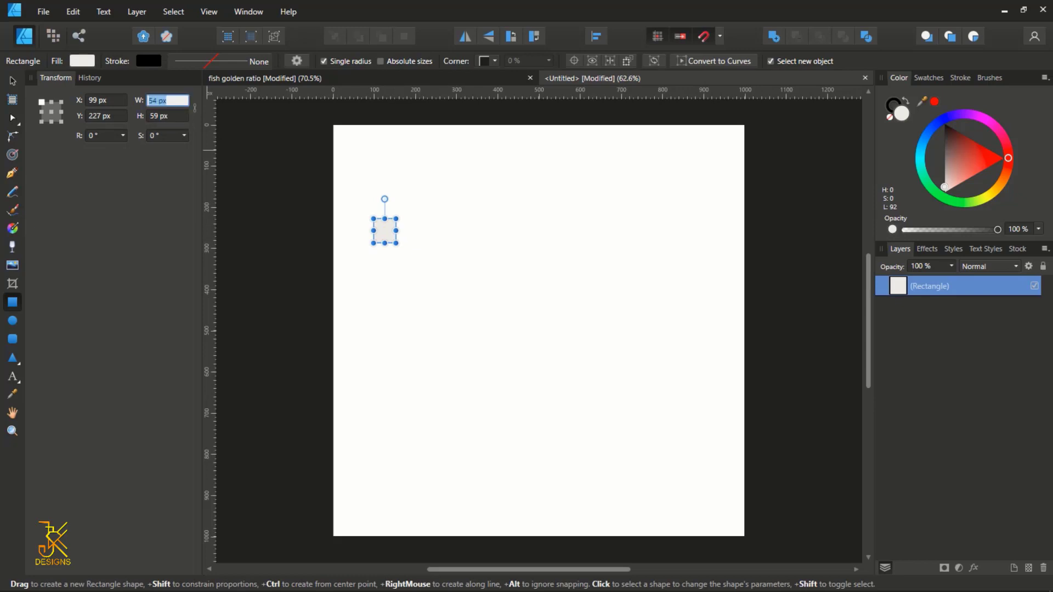
key(Tab)
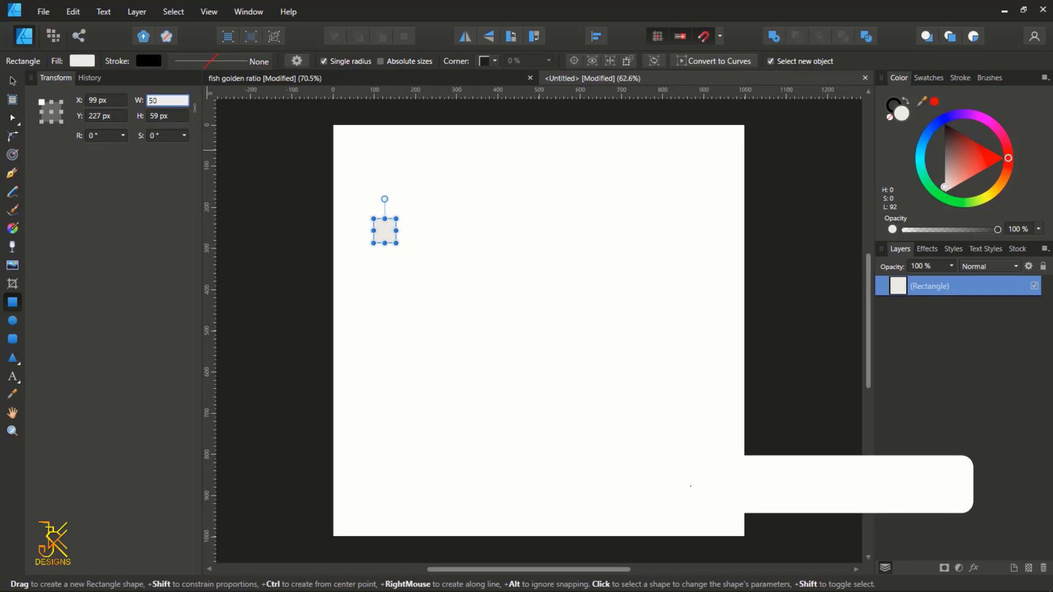
text(50)
key(Return)
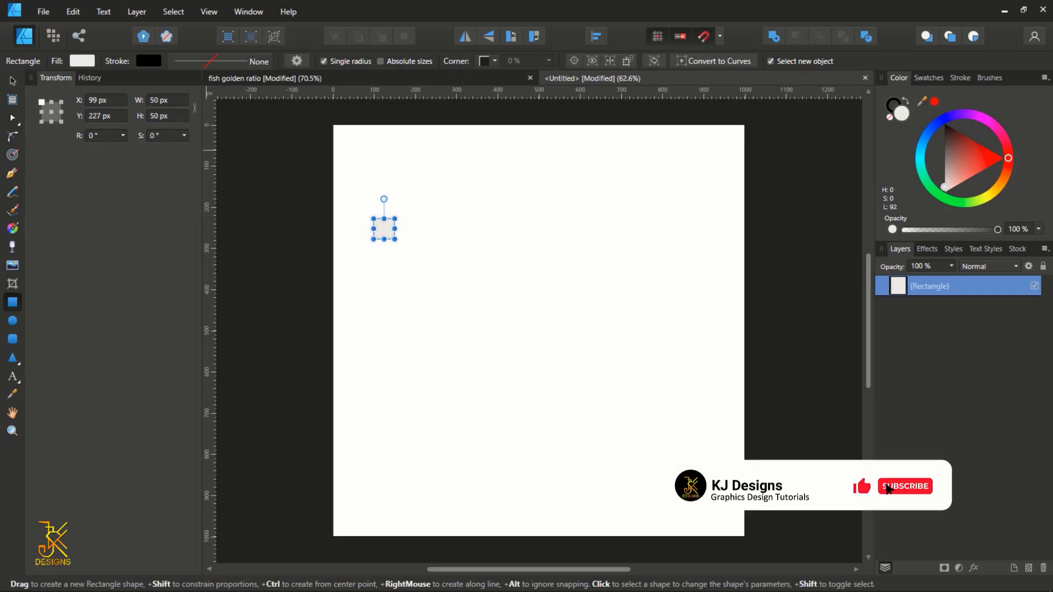
Step: Remove the square's fill and give it a 0.2 pt stroke
click(83, 61)
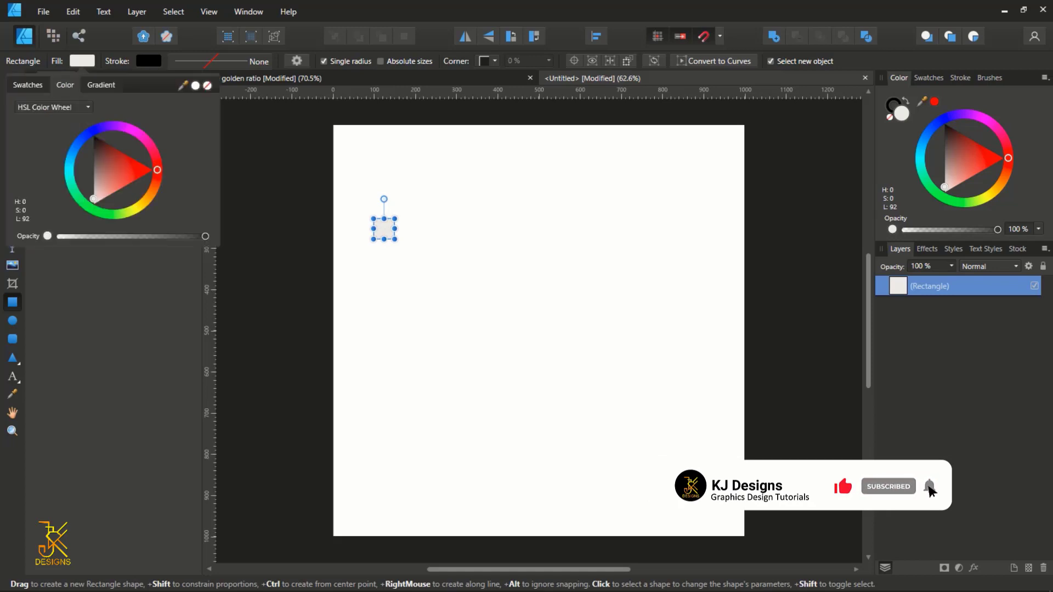
click(207, 86)
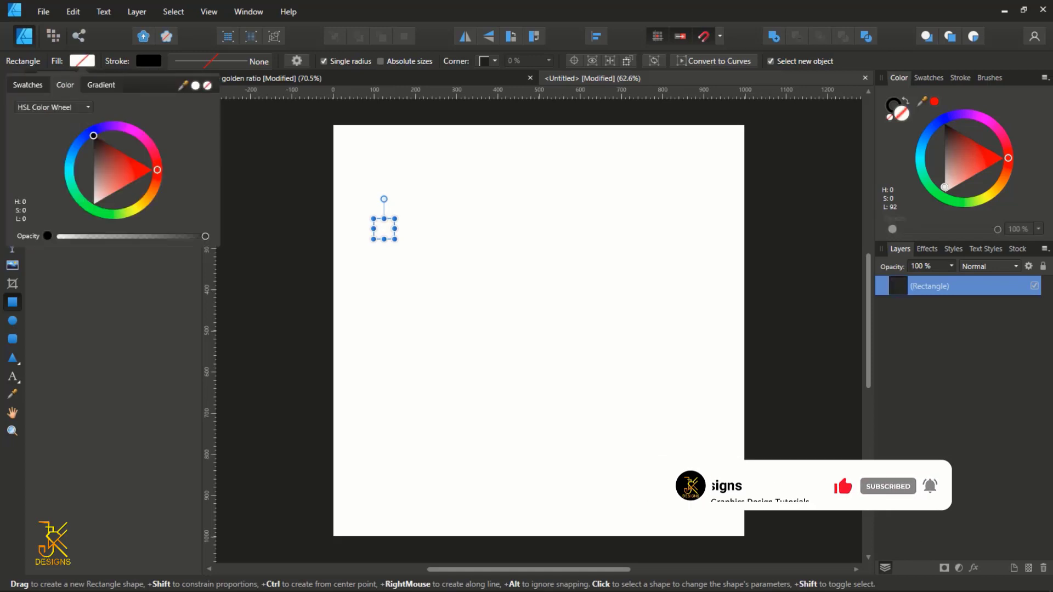
key(Escape)
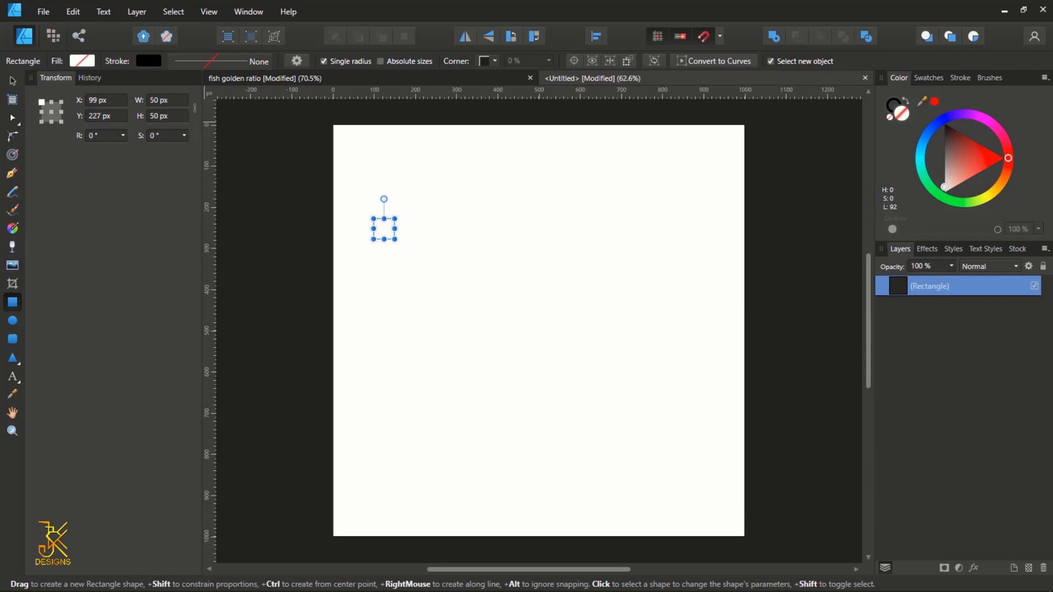
click(220, 60)
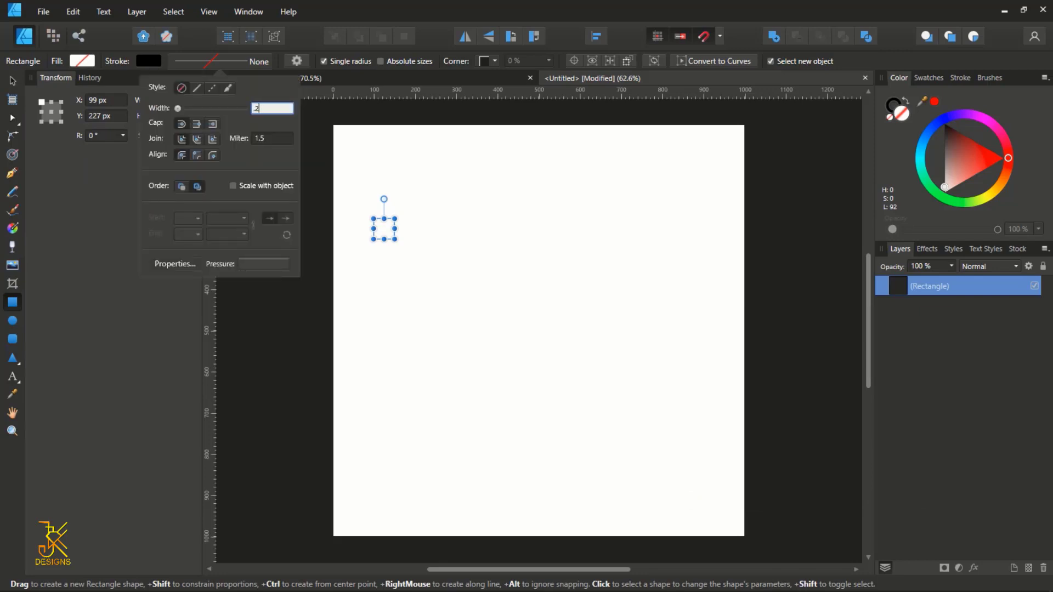
key(Return)
click(404, 276)
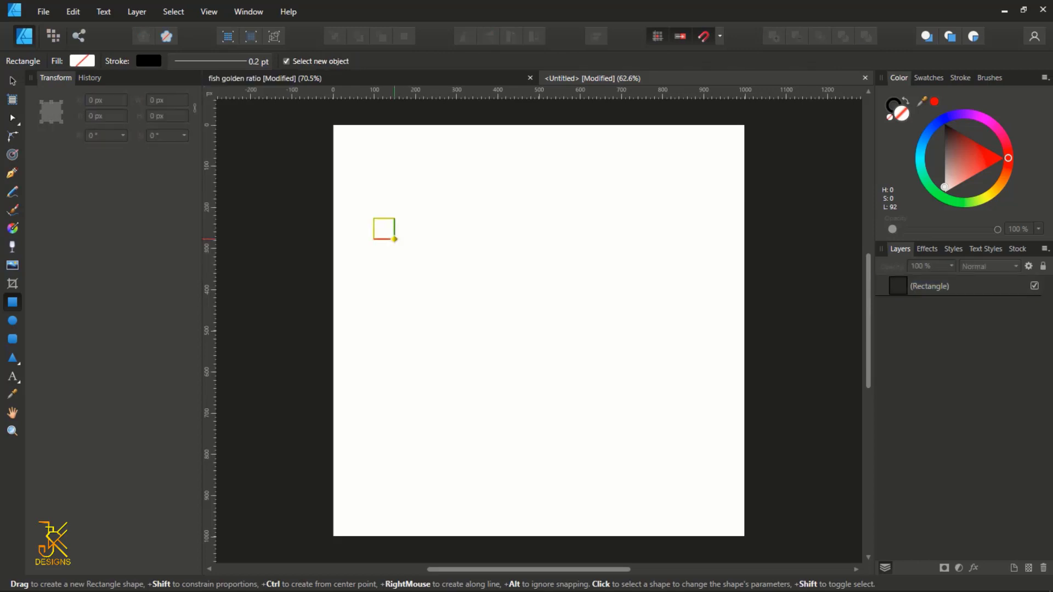
Step: Move the square to about X 368 px, Y 229 px and place a duplicate directly beneath it, edges touching
scroll(394, 239, up, 3)
key(v)
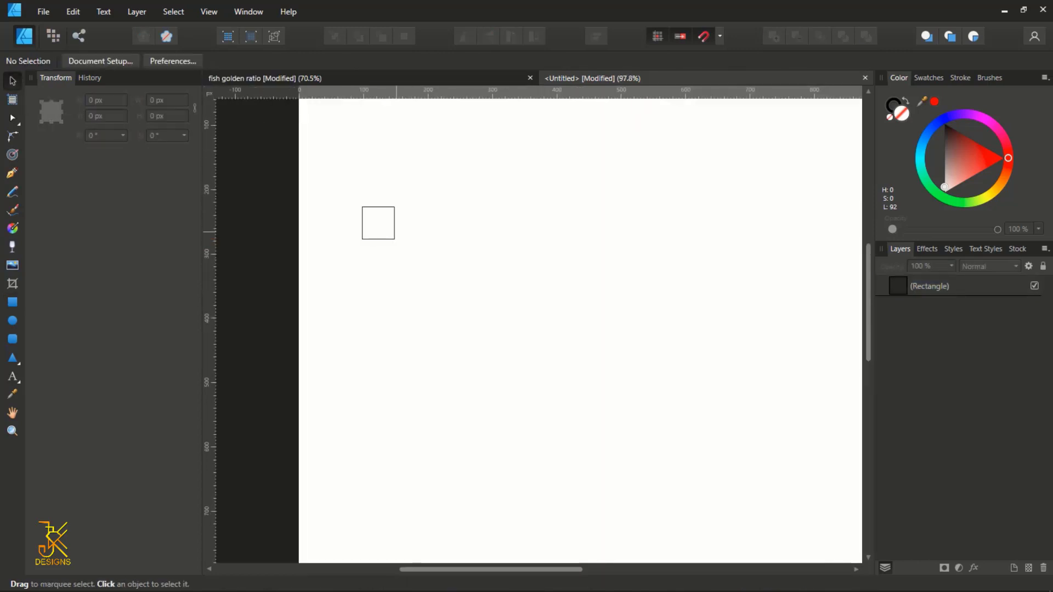
click(394, 231)
drag(377, 220, 526, 249)
scroll(552, 186, down, 3)
scroll(517, 246, up, 3)
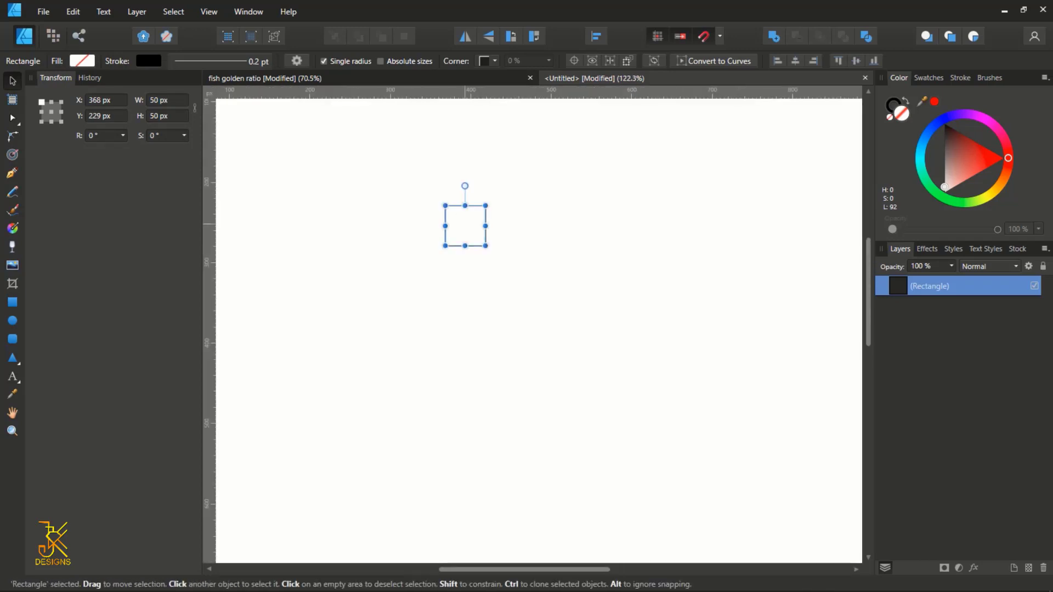
scroll(467, 222, down, 1)
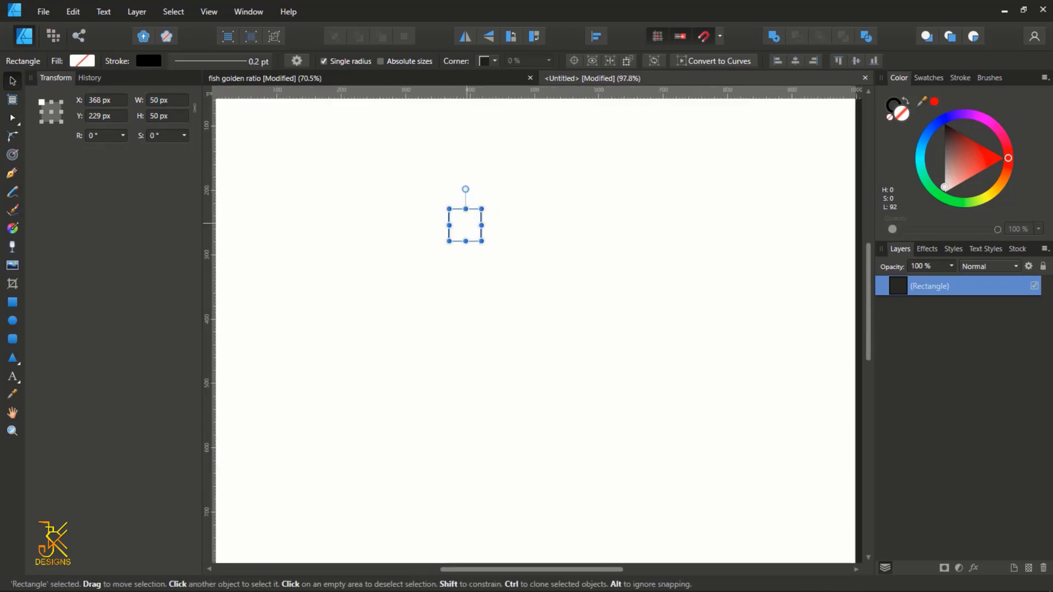
drag(467, 223, 467, 256)
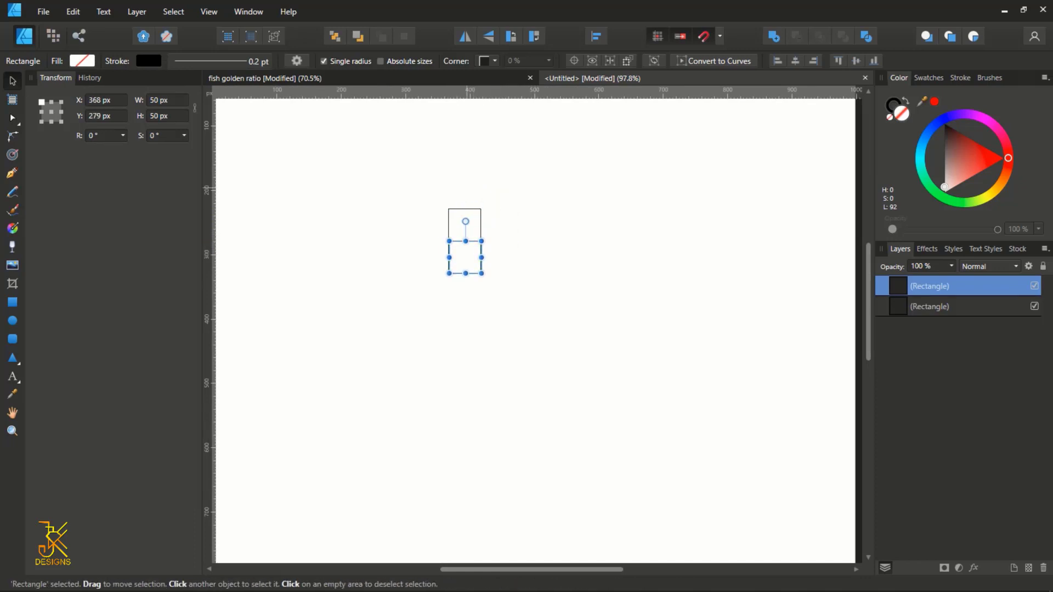
click(515, 221)
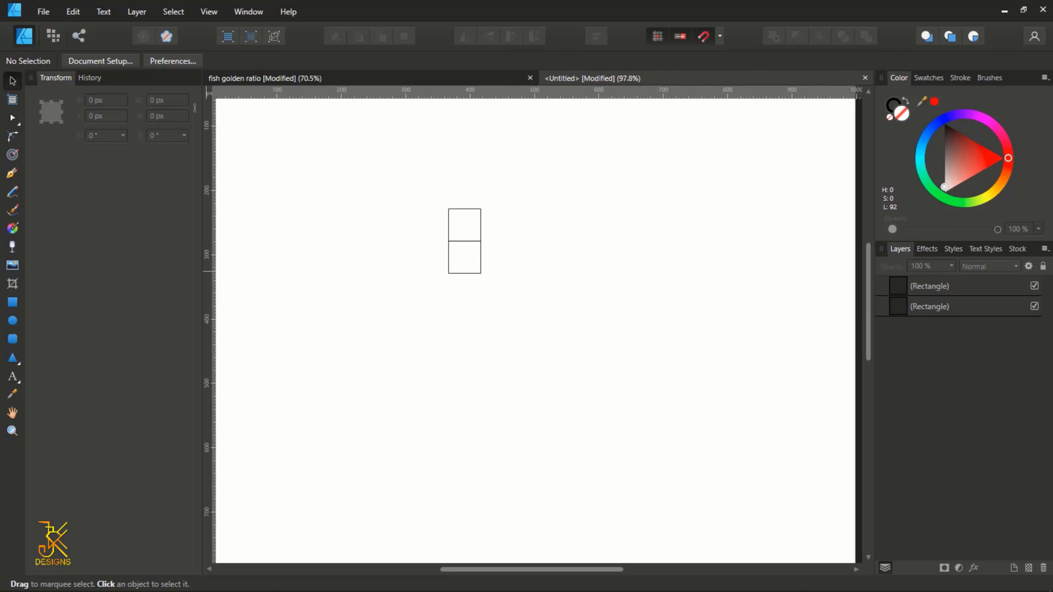
Step: Draw a 100 px square against the left side of the stacked pair and a 150 px square along the bottom of all three
click(12, 302)
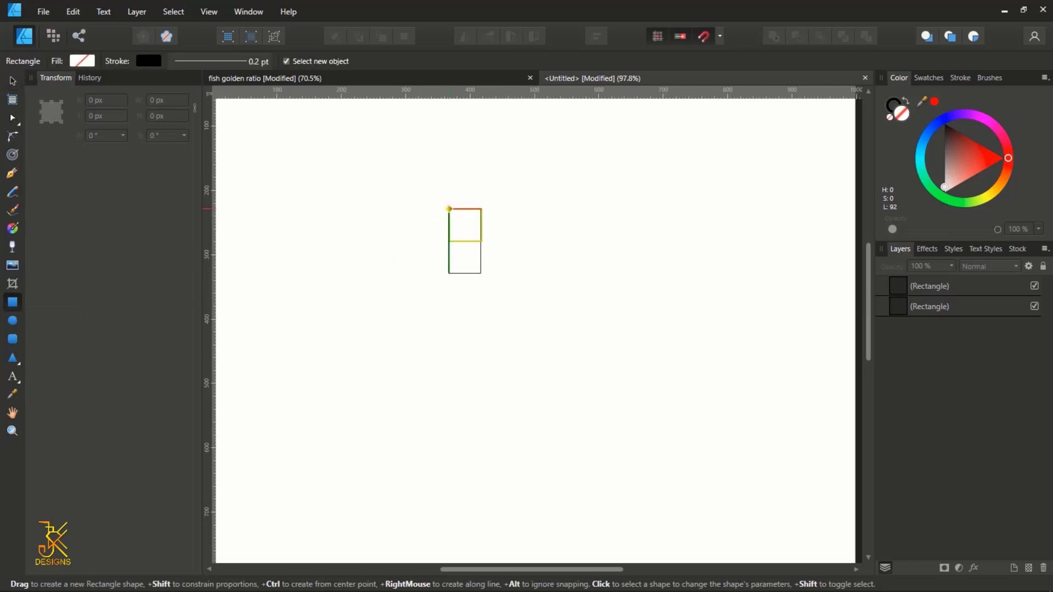
scroll(449, 209, up, 3)
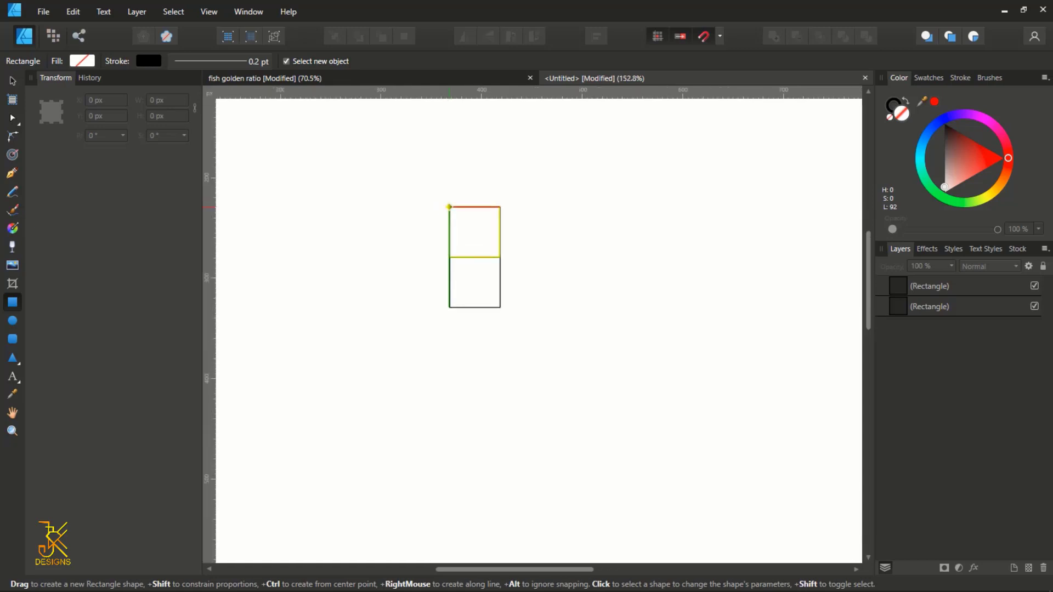
drag(449, 208, 349, 307)
click(377, 334)
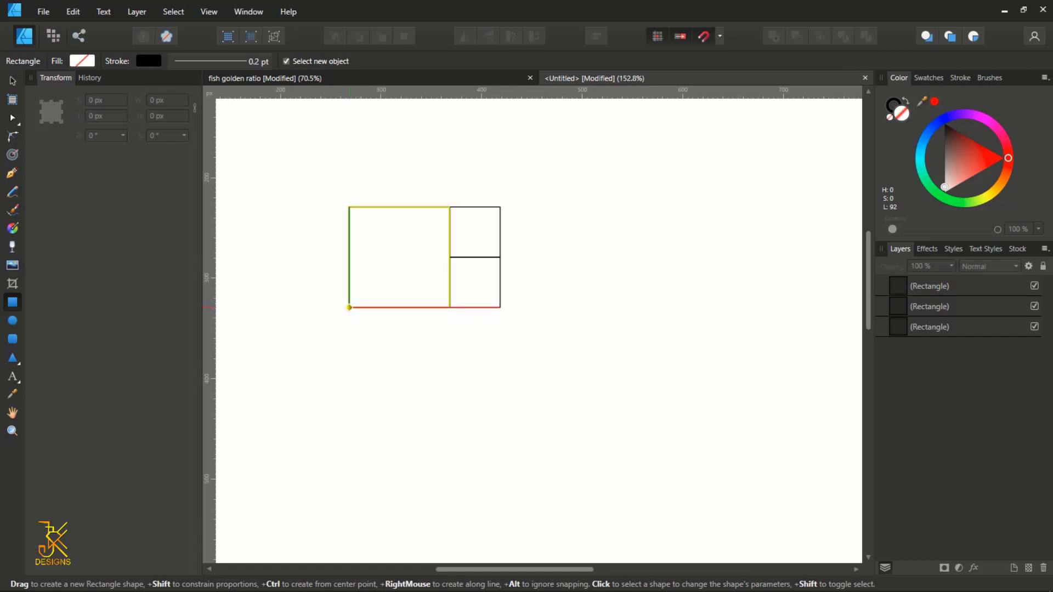
drag(349, 308, 499, 457)
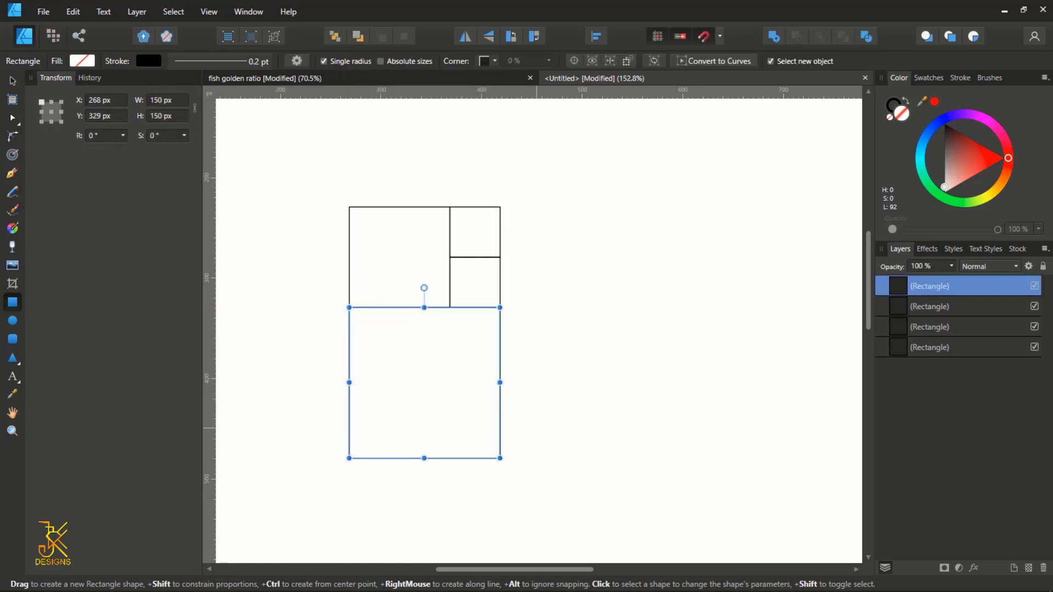
click(537, 428)
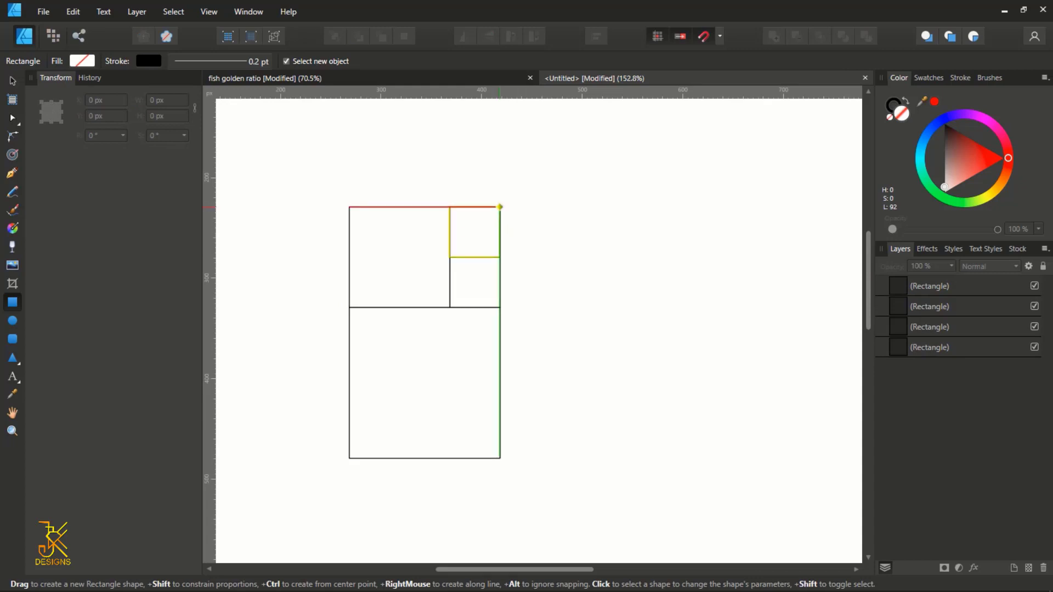
Step: Draw a 250 px square along the full right side of the existing squares
drag(499, 206, 751, 458)
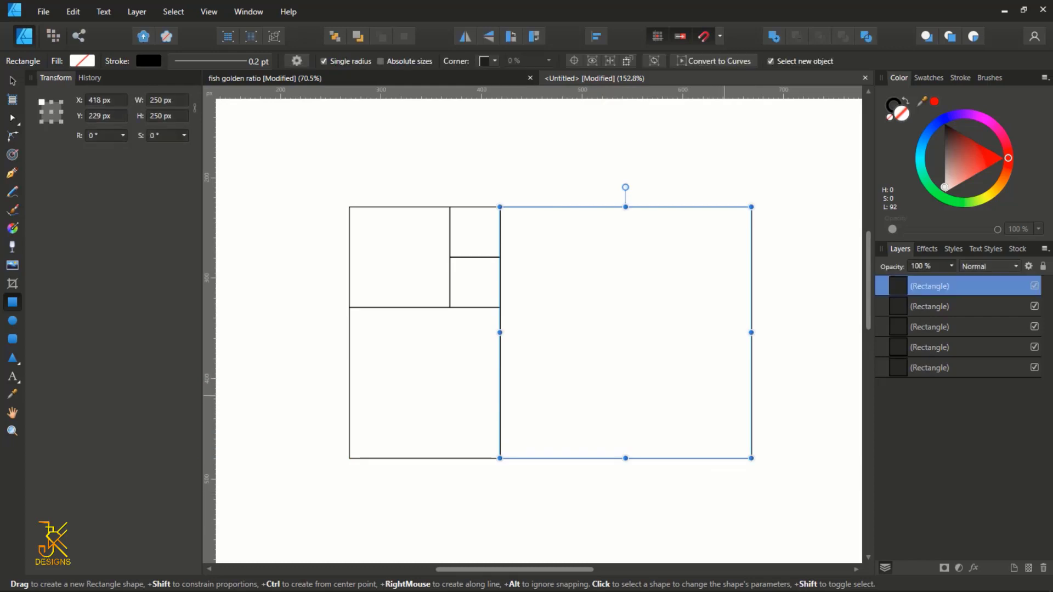
scroll(719, 393, down, 2)
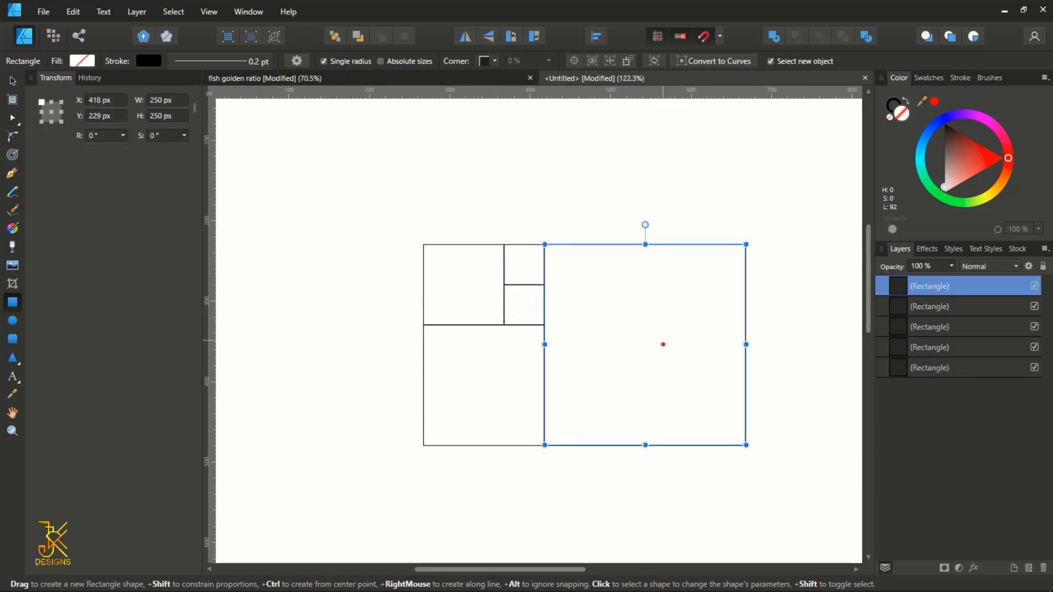
click(741, 233)
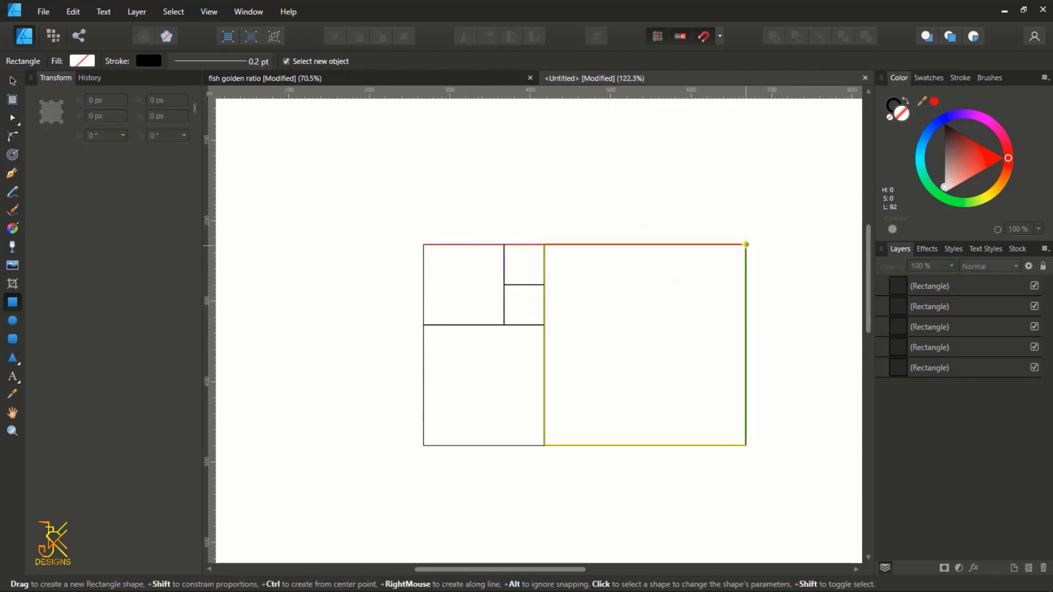
Step: Draw a square of about 410 px above the arrangement and narrow it to 400 px to align with the left edge
drag(746, 245, 220, 171)
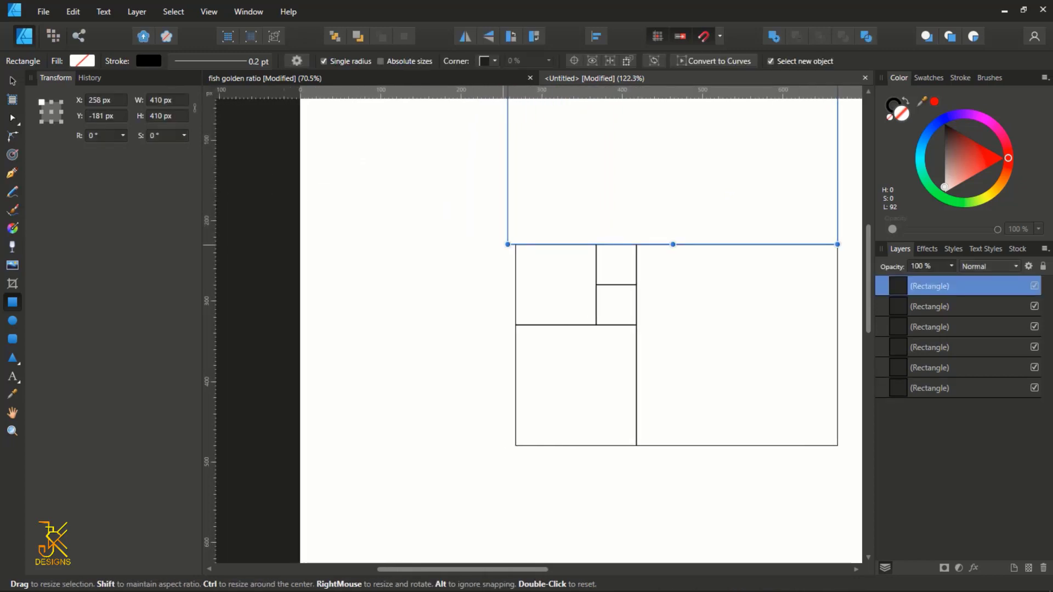
mouse_move(507, 245)
mouse_down()
mouse_move(513, 237)
mouse_move(514, 247)
mouse_up()
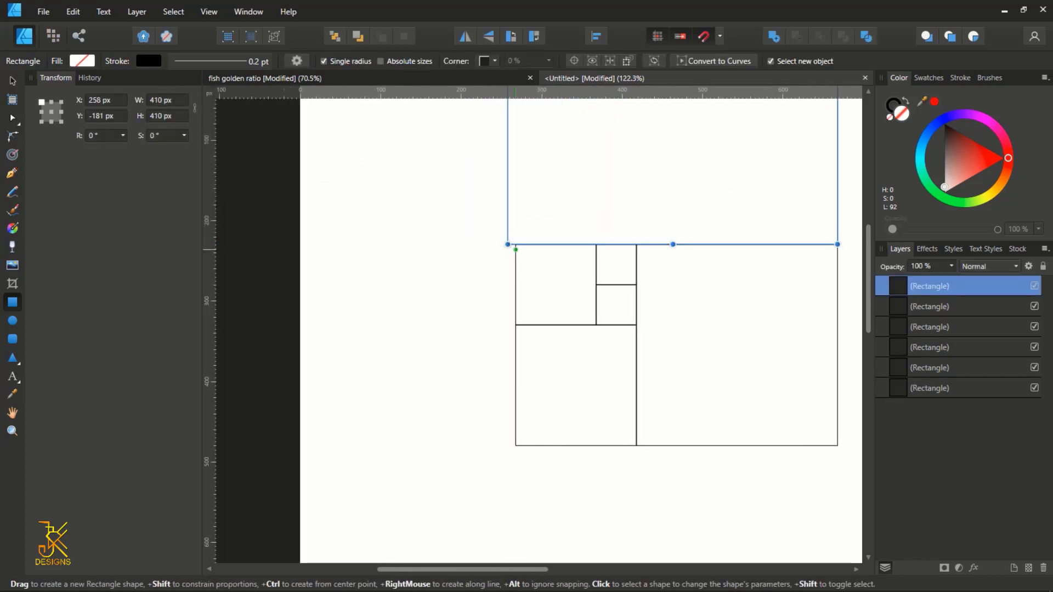
scroll(588, 218, down, 1)
scroll(595, 222, down, 1)
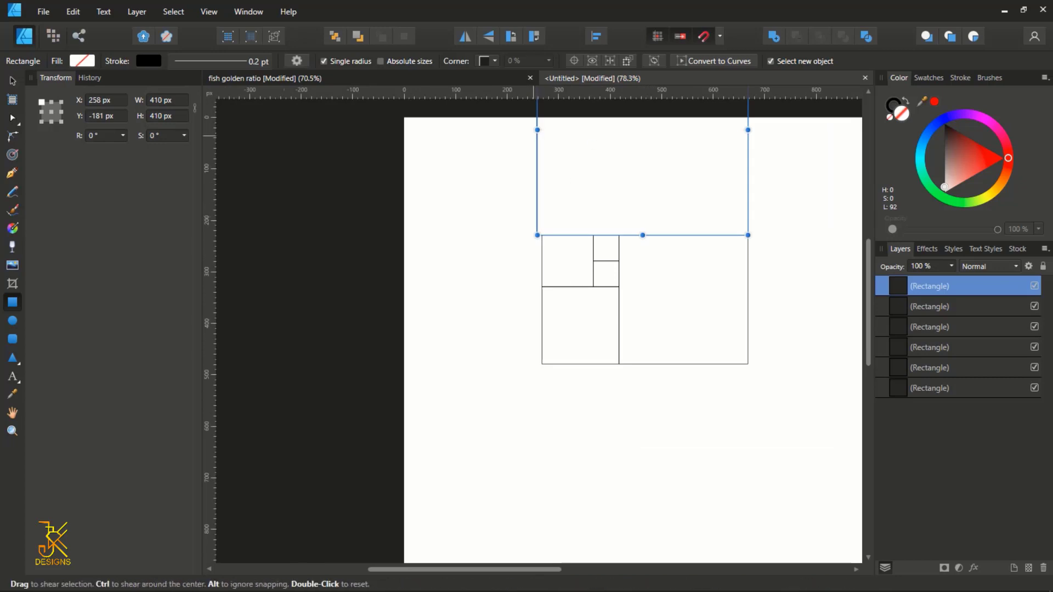
drag(537, 130, 542, 130)
scroll(616, 268, left, 1)
scroll(616, 269, left, 1)
scroll(617, 269, right, 4)
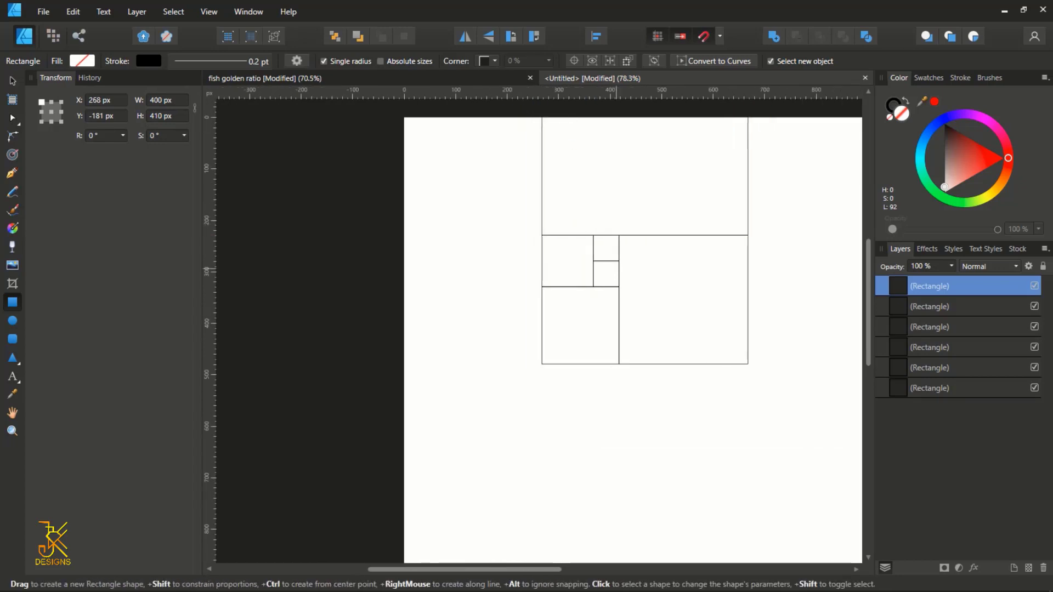
scroll(613, 268, up, 2)
scroll(612, 268, down, 2)
scroll(613, 268, down, 3)
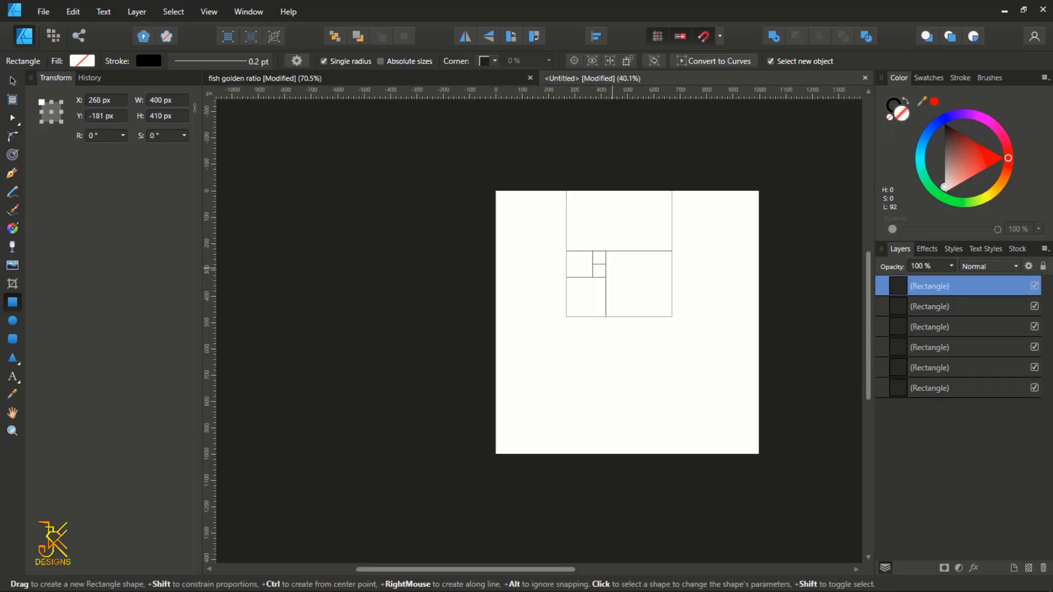
Step: Rotate all six rectangles together 90° counterclockwise and position the arrangement within the page
click(12, 81)
key(space)
drag(737, 285, 733, 328)
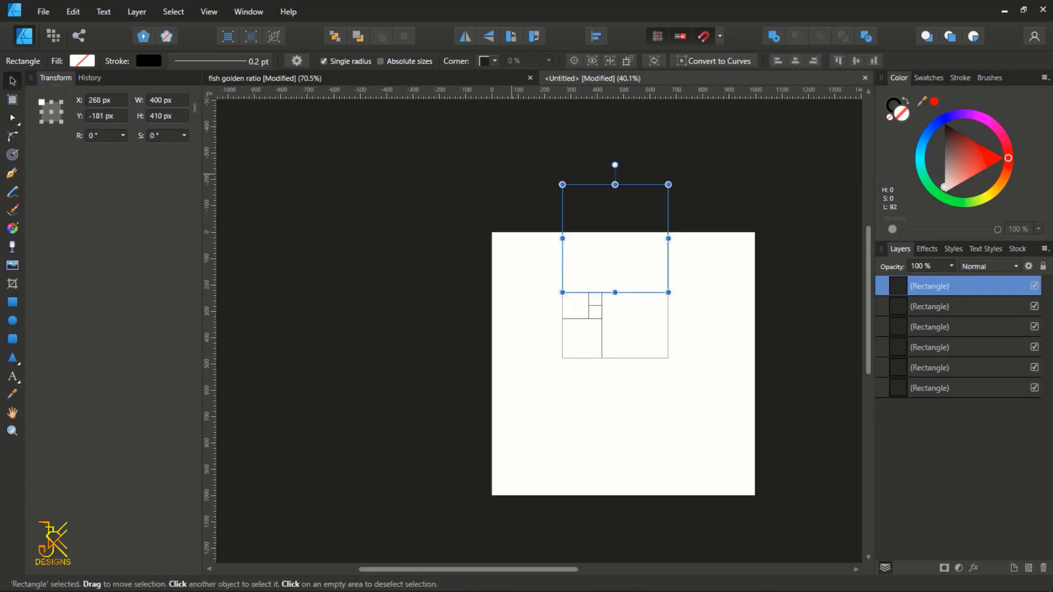
drag(477, 143, 820, 490)
drag(615, 180, 516, 349)
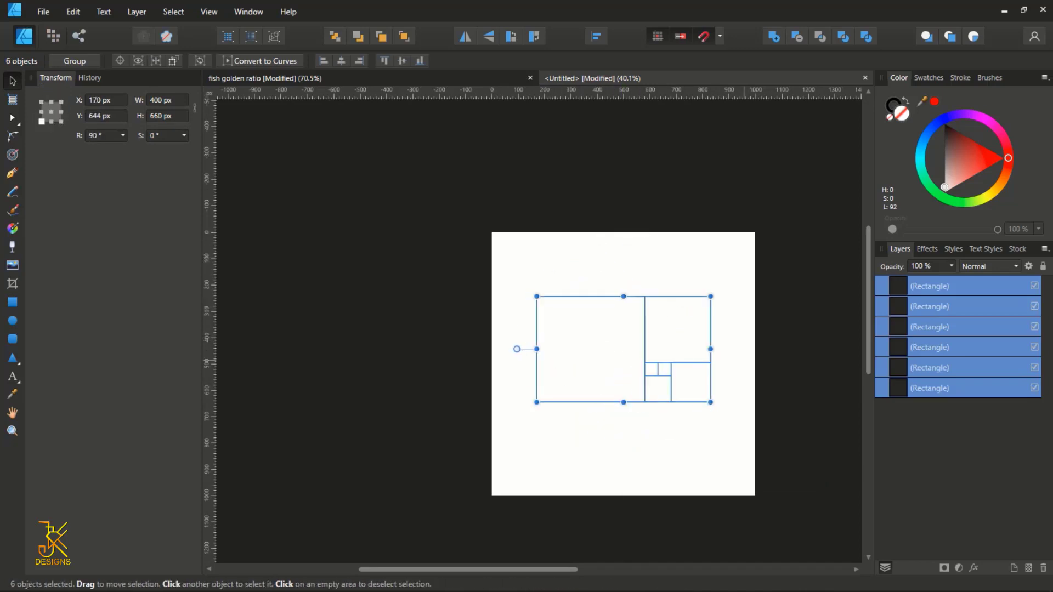
Step: Scale the six rectangles proportionally to about 534 px long by 324 px high and move them toward the page's upper left
scroll(691, 366, up, 2)
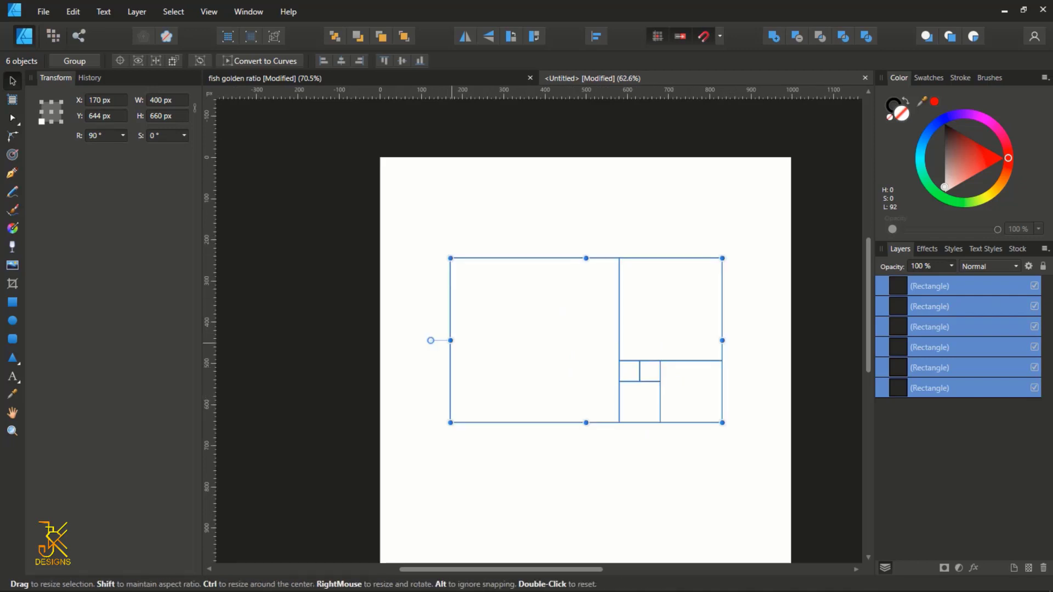
drag(450, 340, 500, 341)
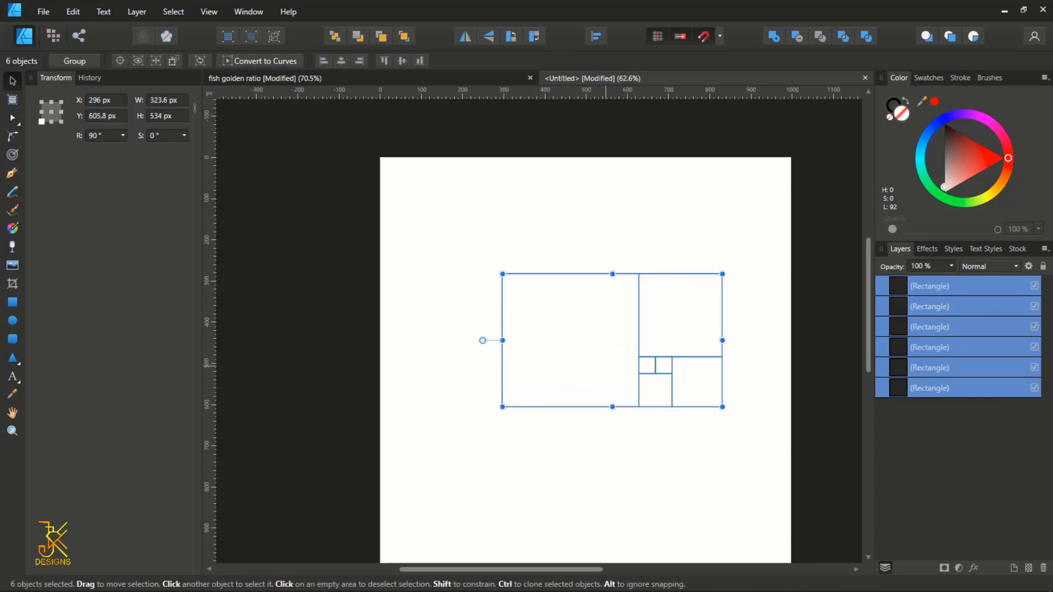
scroll(601, 363, up, 1)
drag(682, 367, 568, 323)
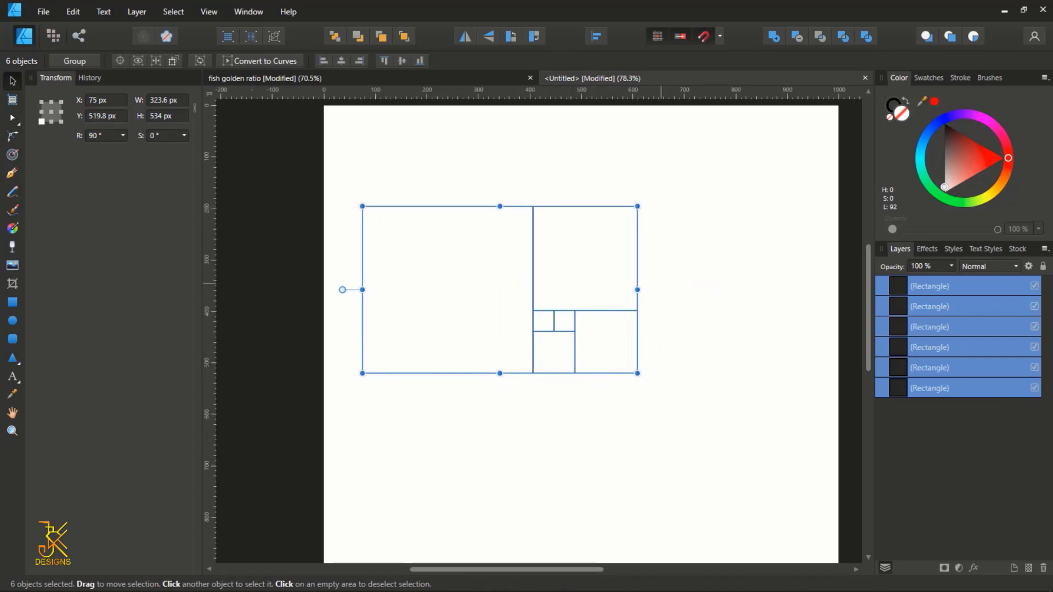
key(Escape)
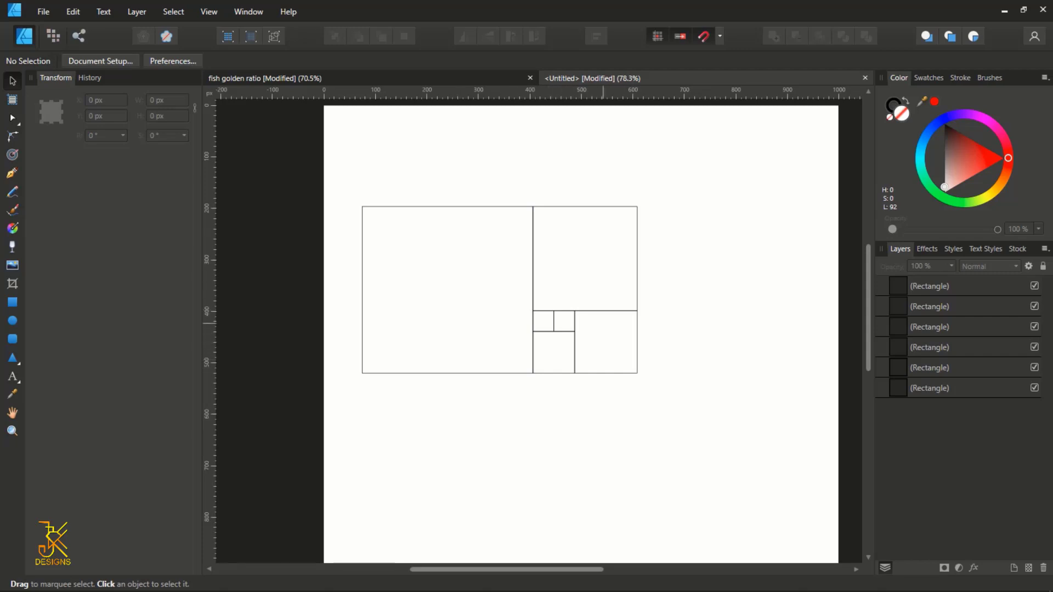
Step: Draw a 40.5 px circle inside each of the two smallest squares of the grid
scroll(581, 328, up, 2)
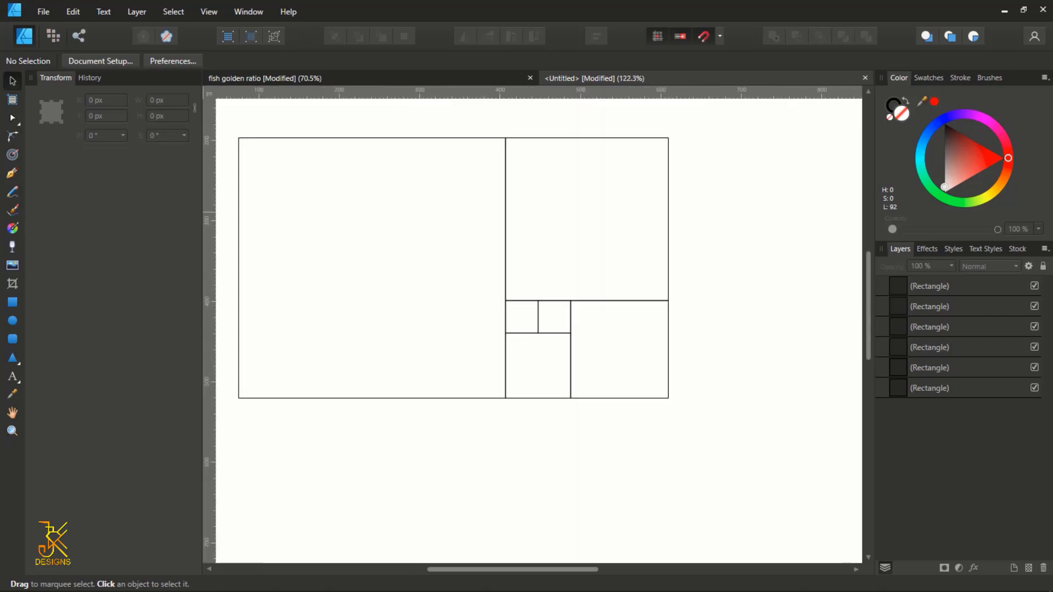
click(12, 321)
scroll(488, 338, up, 3)
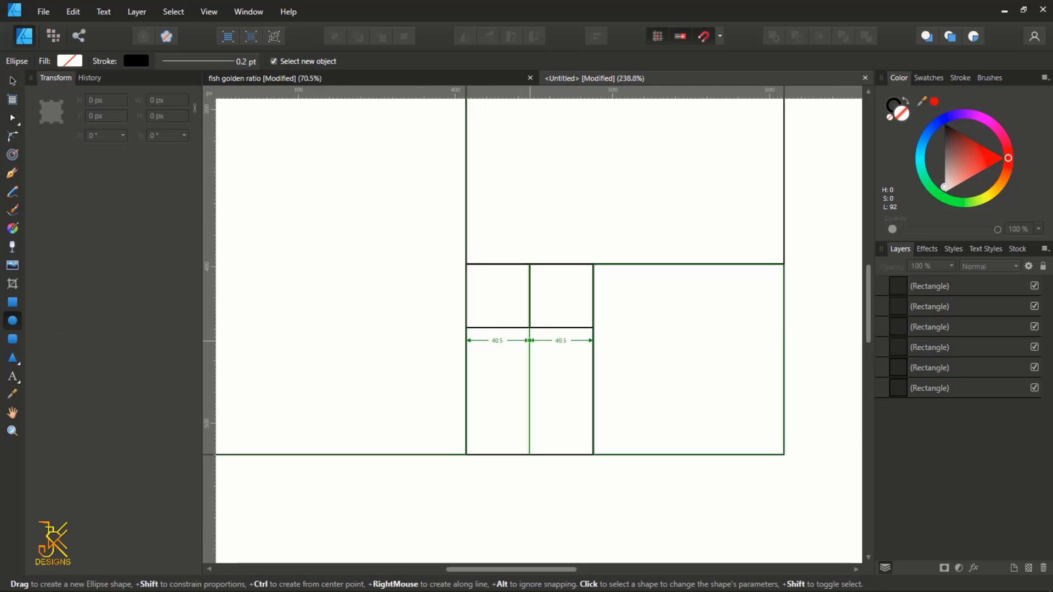
scroll(529, 329, up, 2)
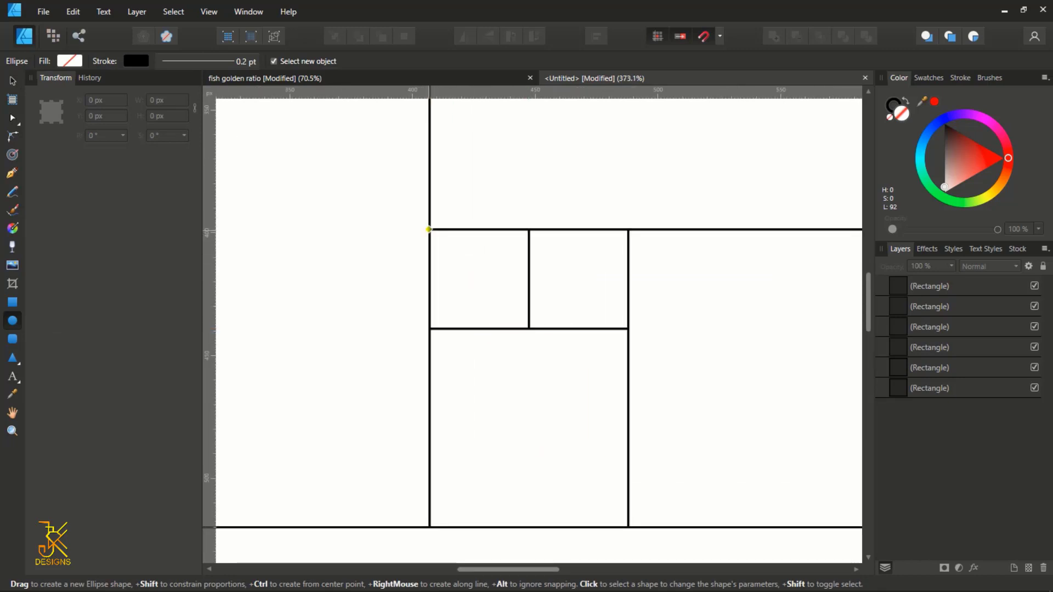
drag(428, 229, 528, 329)
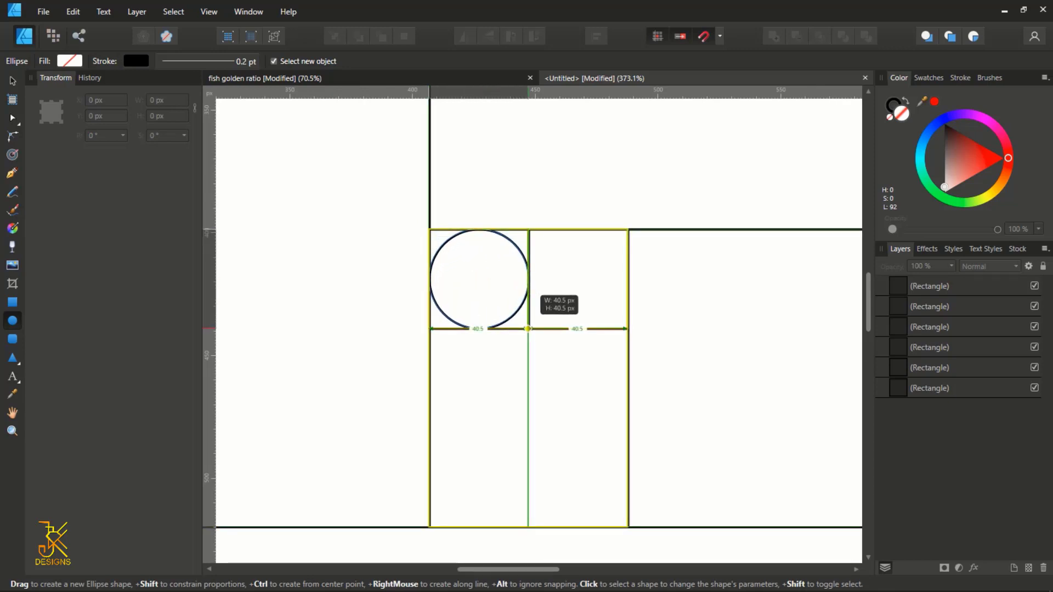
drag(528, 328, 527, 328)
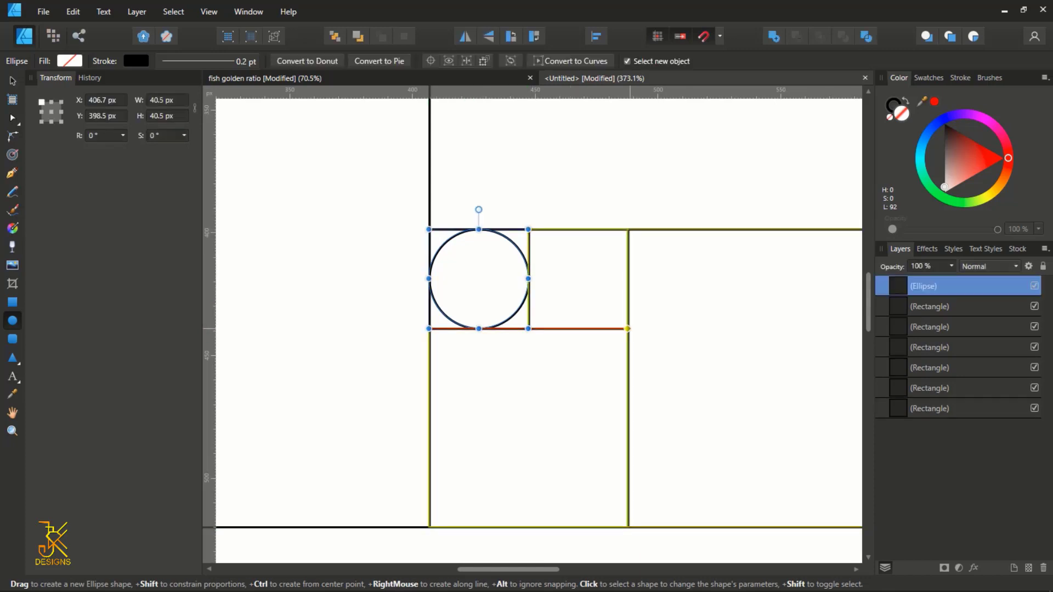
drag(628, 329, 528, 229)
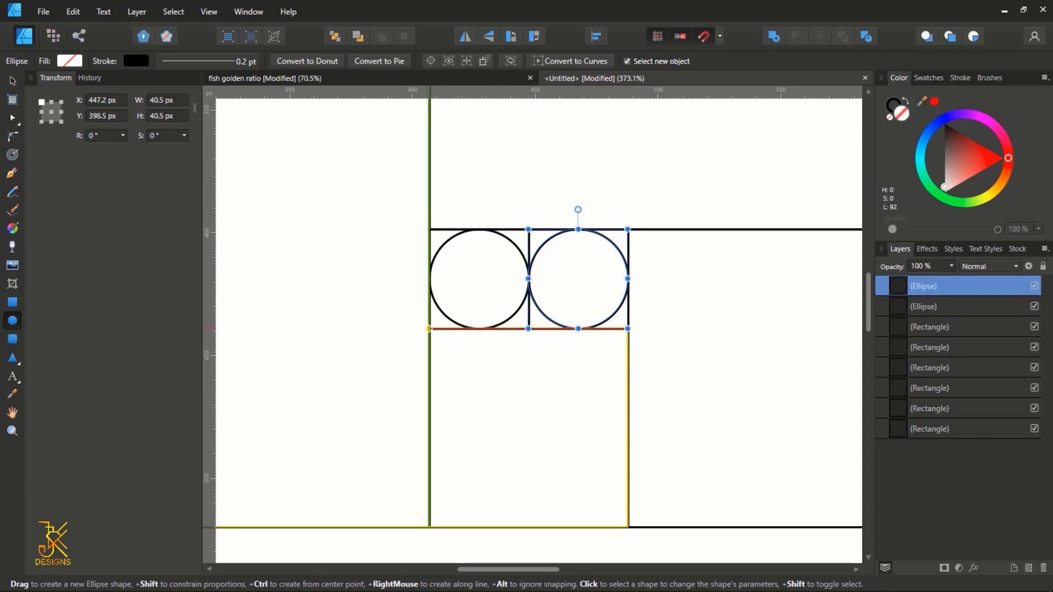
Step: Draw an 80.9 px circle in the square beneath the two smallest ones and a 121.4 px circle in the square beside it
drag(429, 329, 628, 526)
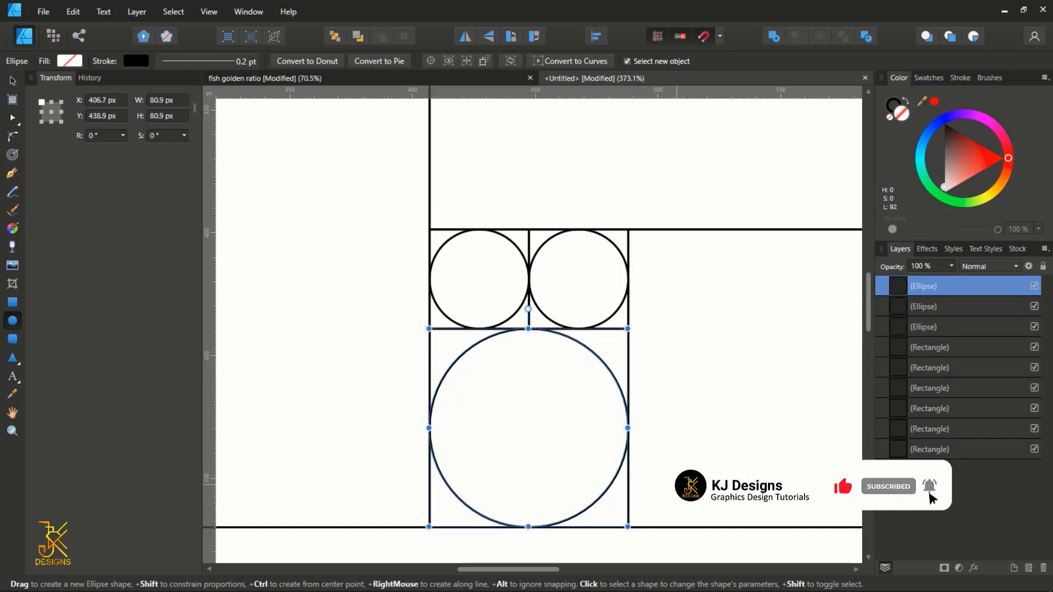
scroll(677, 484, down, 1)
drag(715, 461, 491, 416)
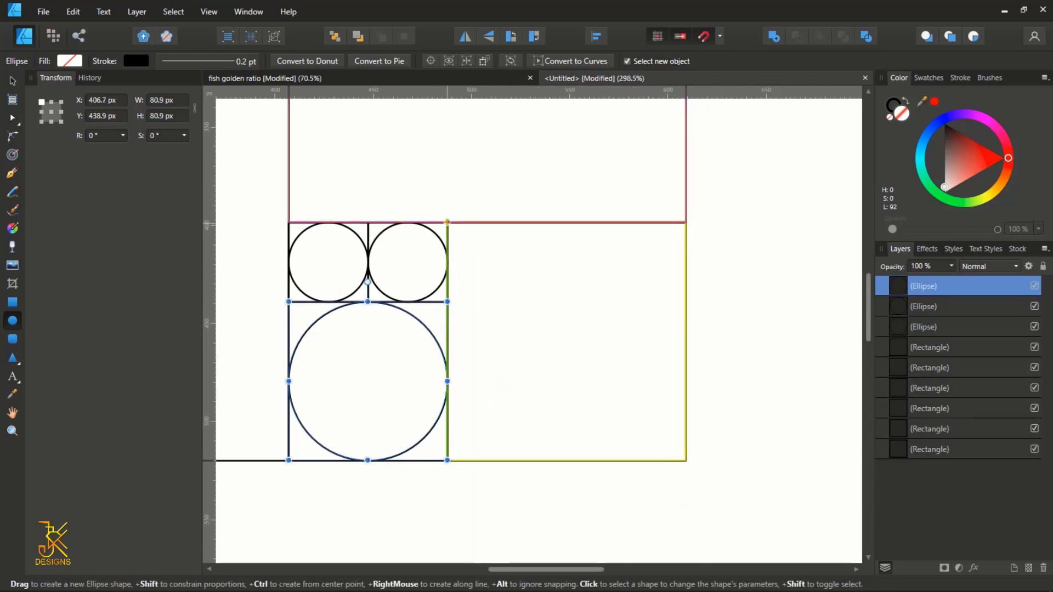
drag(447, 223, 686, 460)
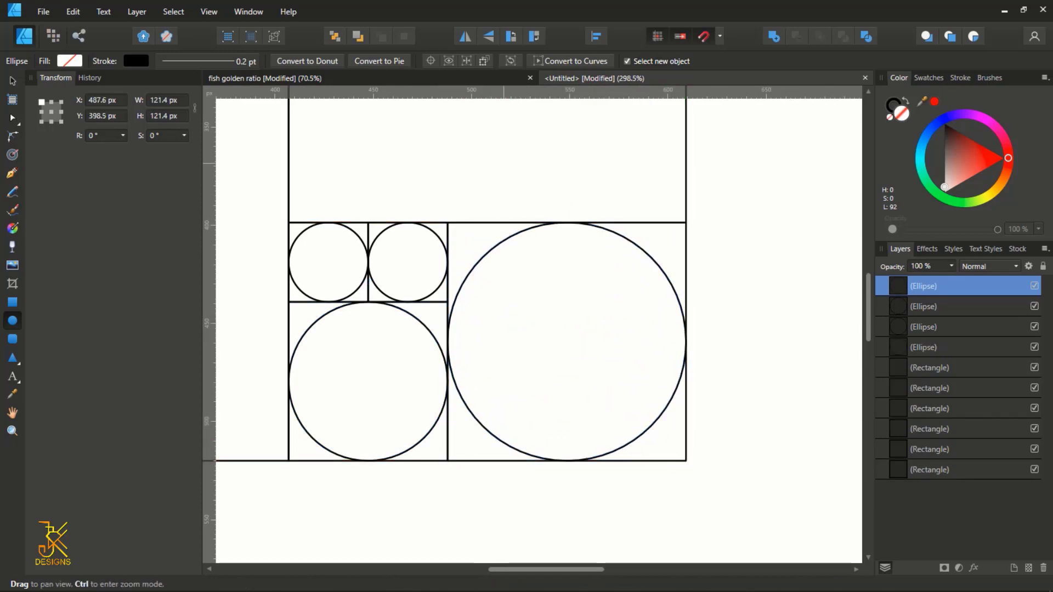
Step: Draw a 202.3 px circle filling the second-largest square, above the smaller circles
drag(503, 163, 555, 460)
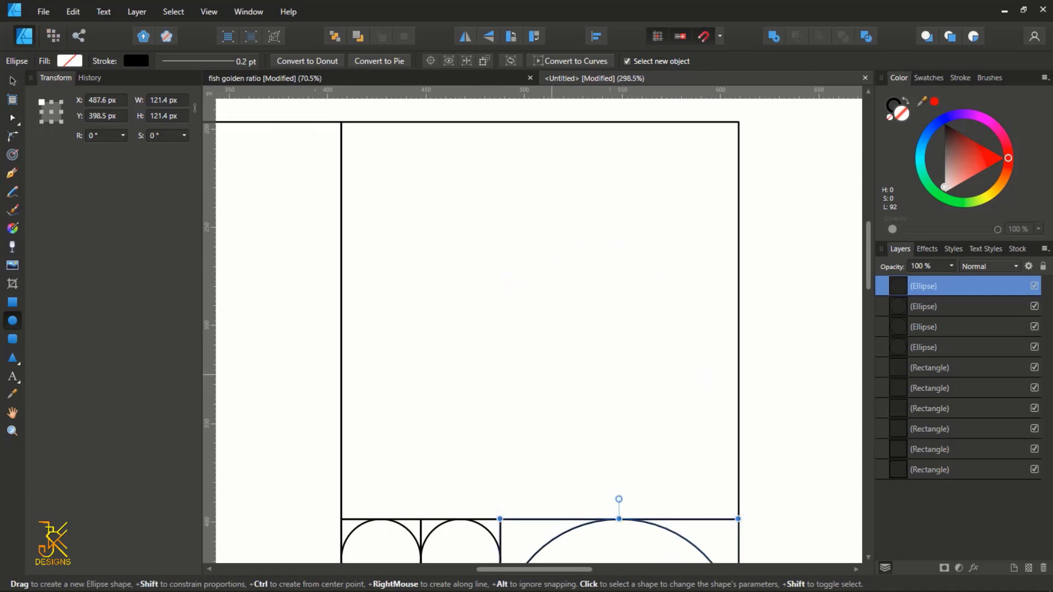
scroll(552, 374, down, 3)
drag(503, 307, 561, 266)
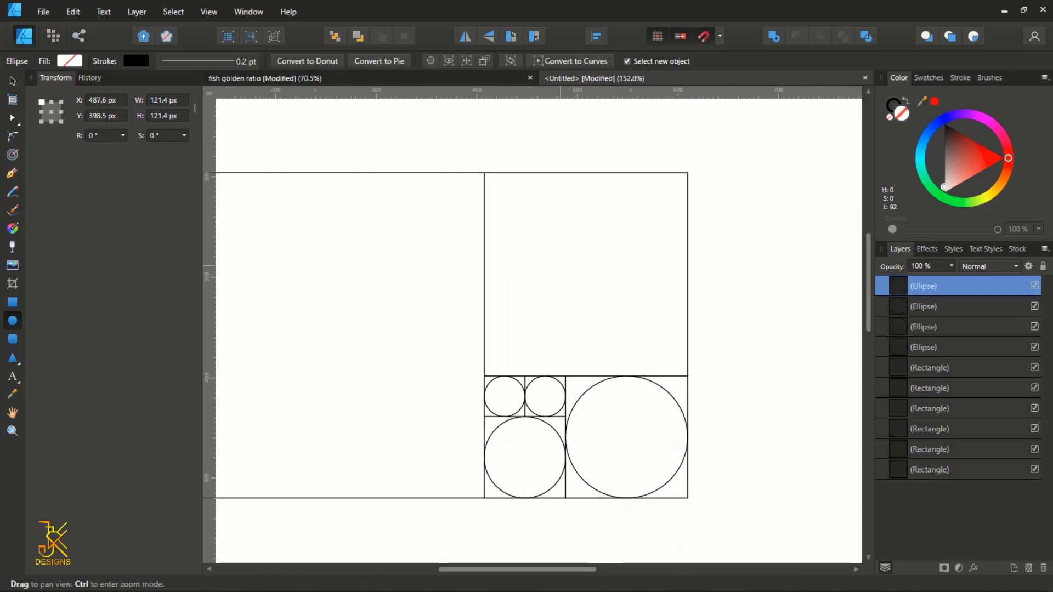
drag(481, 167, 685, 370)
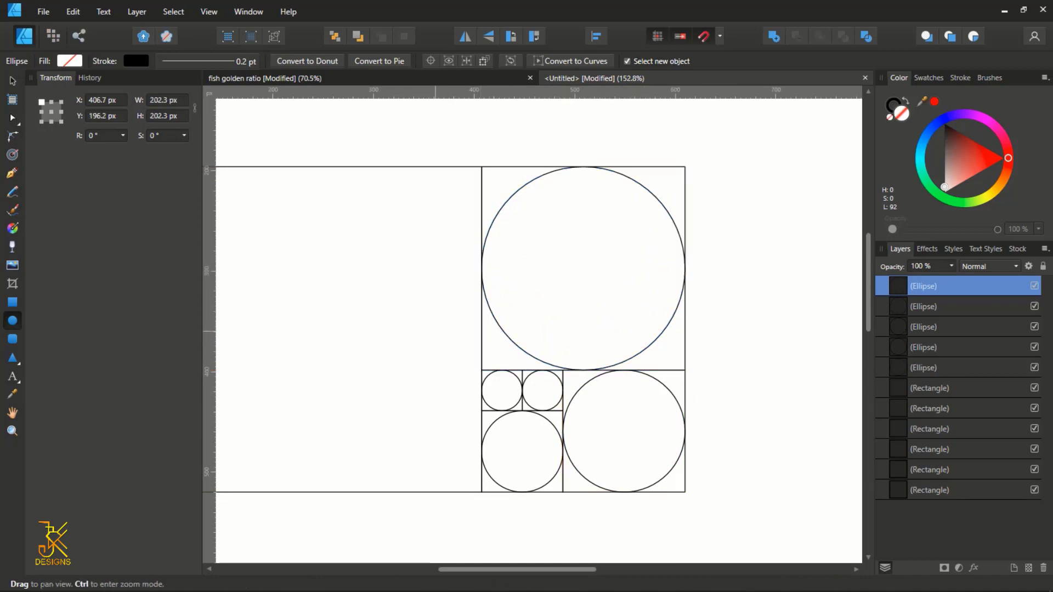
Step: Draw a 323.6 px circle in the largest square and widen it to 331.7 px to meet the square's right edge
drag(435, 331, 623, 325)
drag(335, 161, 661, 487)
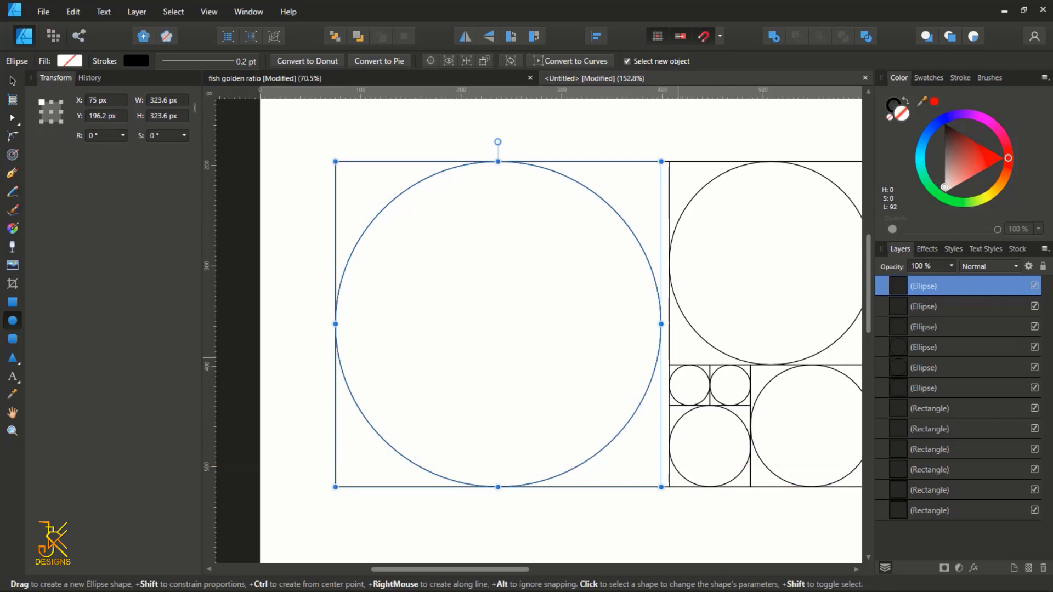
drag(661, 323, 668, 323)
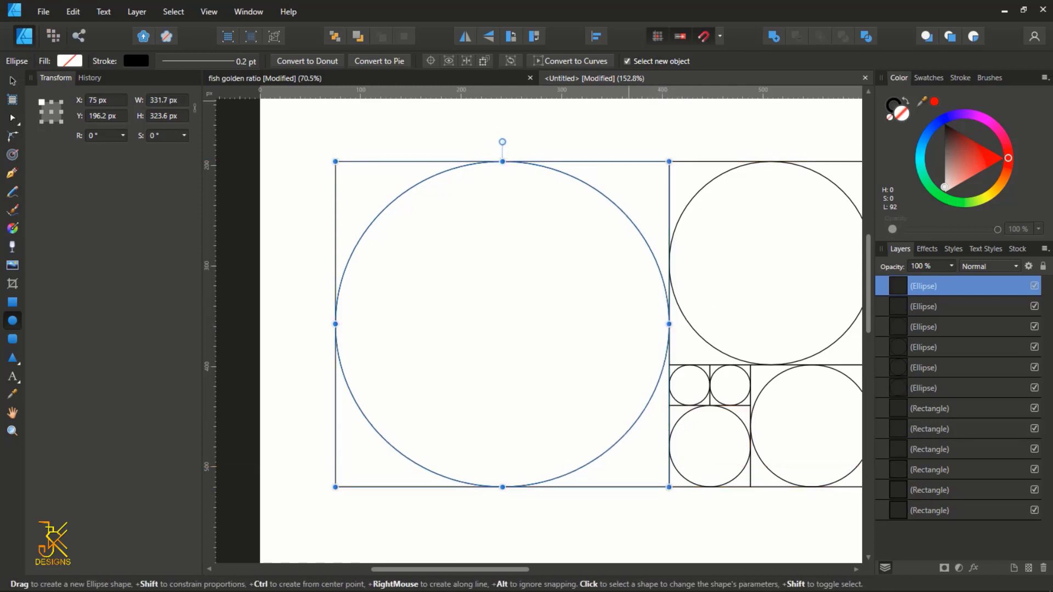
Step: Select all the circles and squares and scale them proportionally to 450 px wide by 272.7 px high
scroll(628, 101, down, 2)
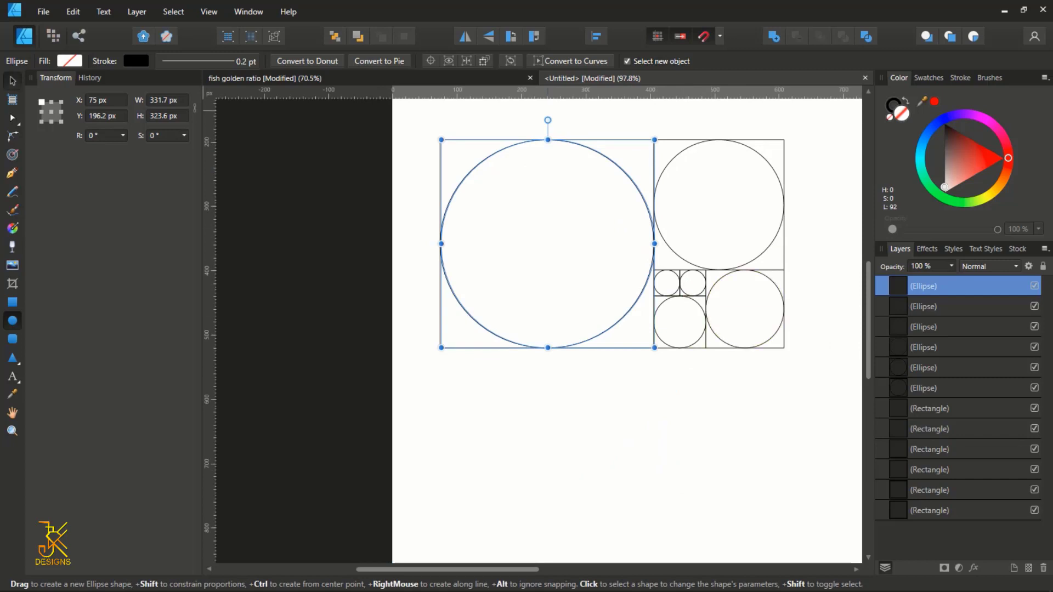
click(12, 81)
drag(631, 296, 539, 319)
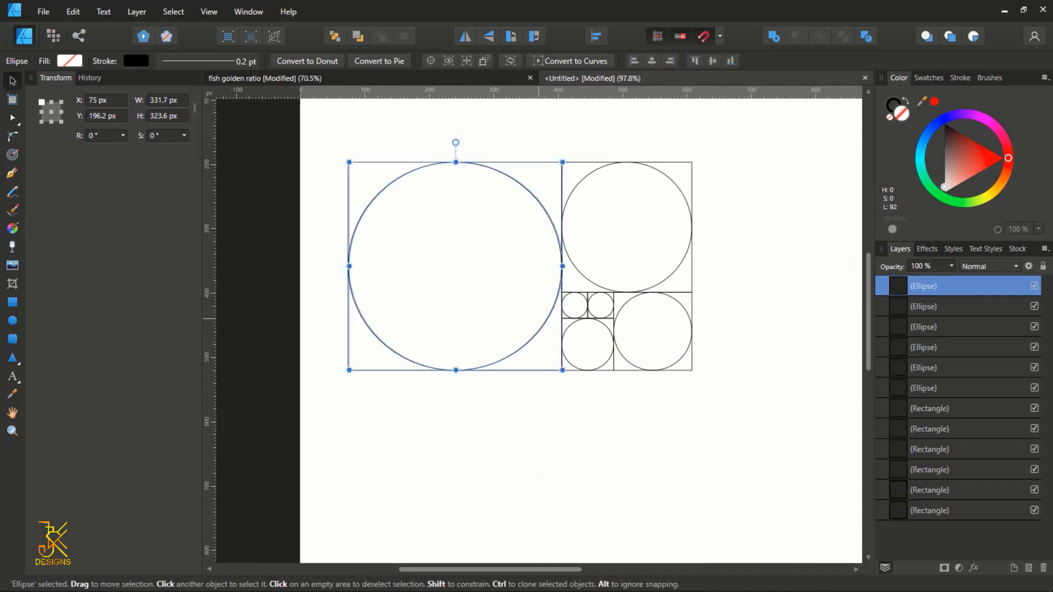
scroll(543, 158, down, 1)
mouse_move(719, 400)
mouse_down()
mouse_move(508, 216)
mouse_move(315, 108)
mouse_up()
scroll(581, 263, up, 2)
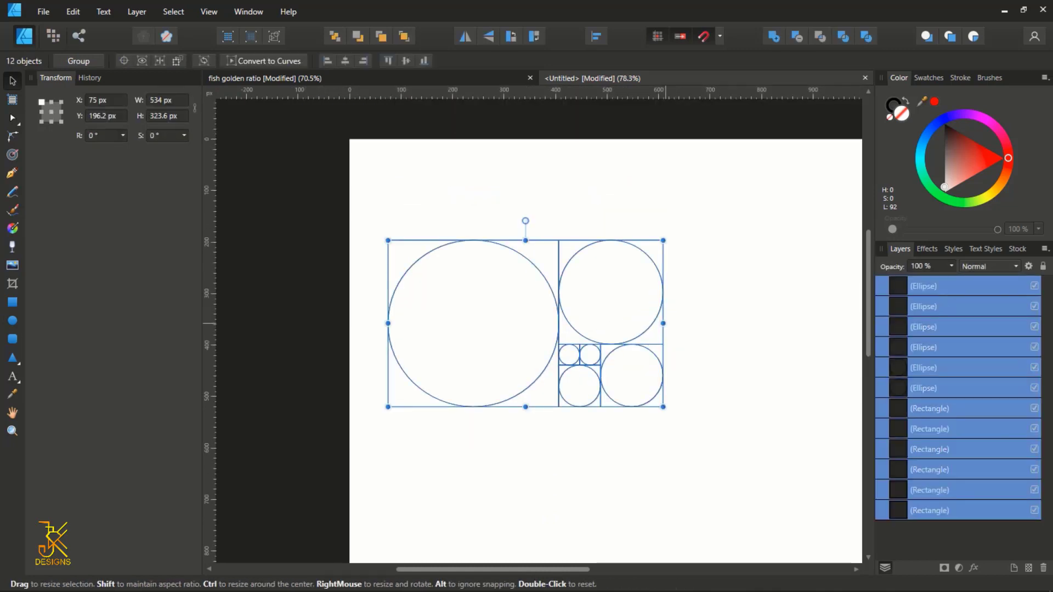
drag(663, 324, 535, 264)
scroll(454, 278, up, 2)
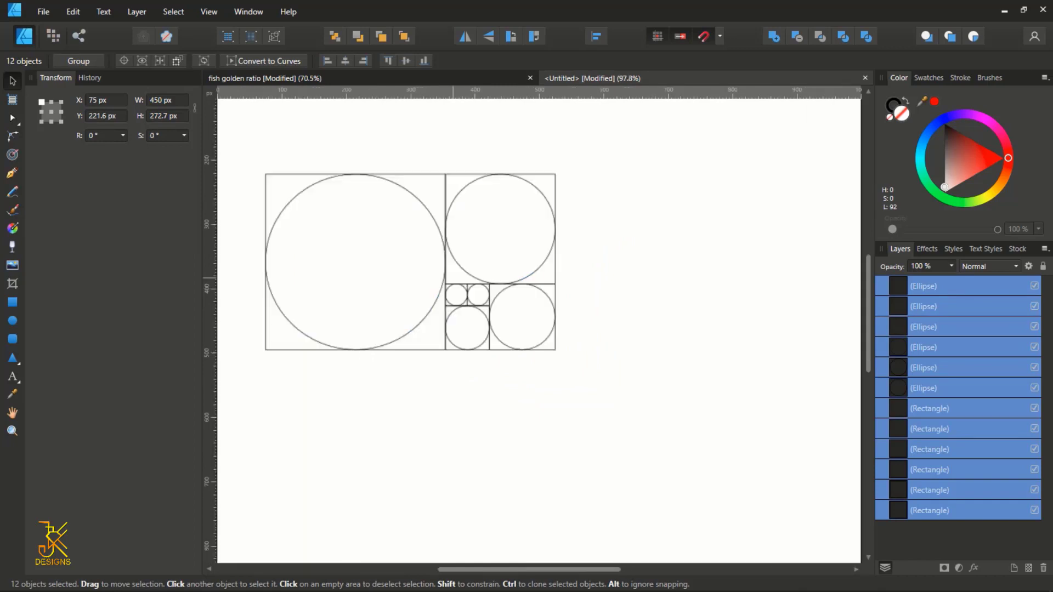
Step: Move the whole grid toward the page's upper left, to X 80 px and Y 125.6 px, and deselect it
scroll(454, 278, down, 3)
drag(453, 278, 455, 238)
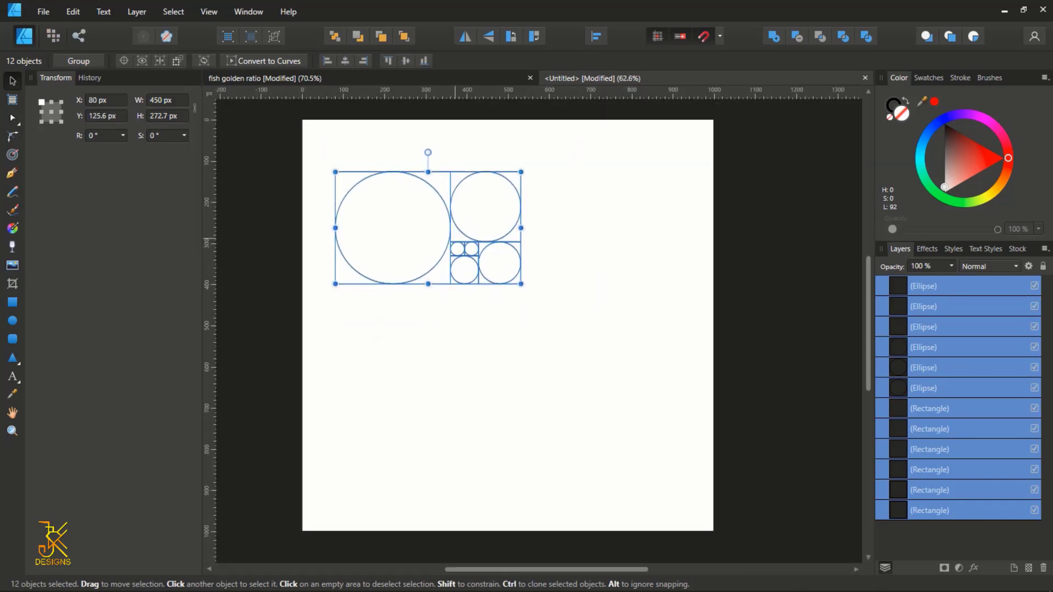
click(540, 413)
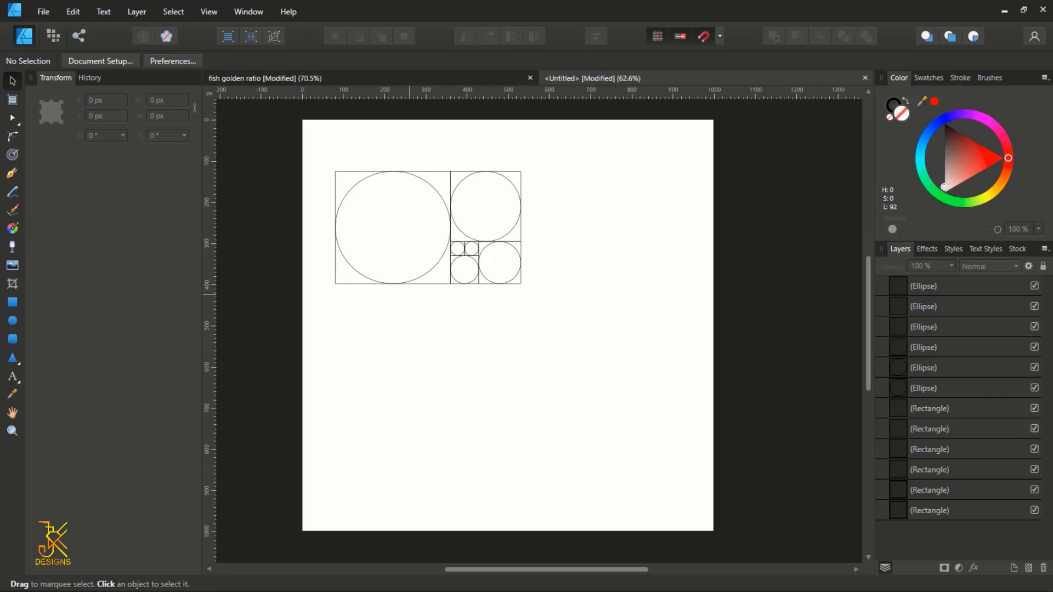
Step: Copy the largest circle below the grid and place a copy of the 170.5 px circle inside it, centred and touching its top edge
click(419, 274)
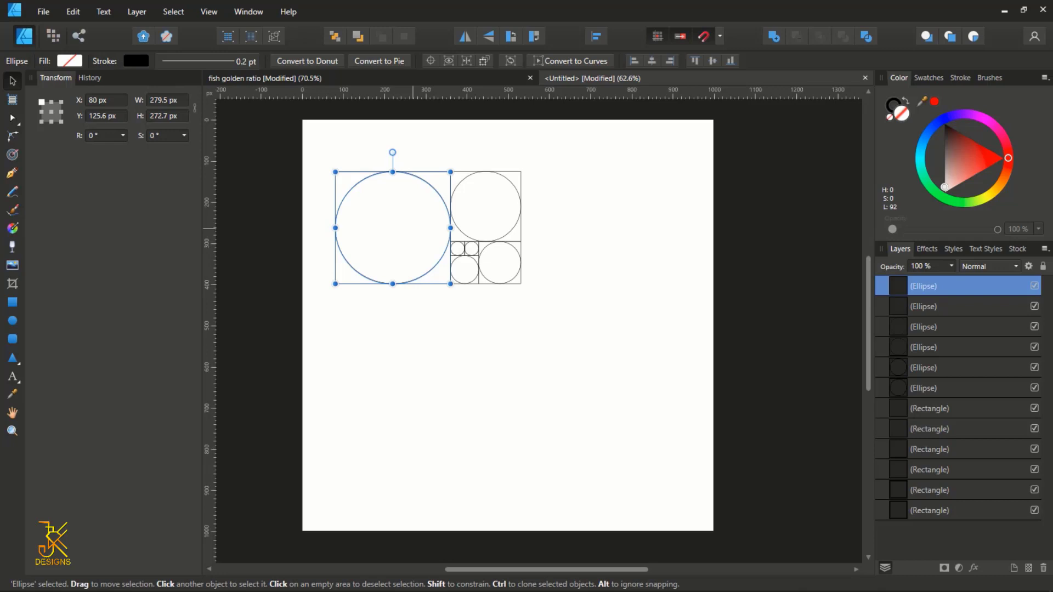
drag(419, 275, 440, 429)
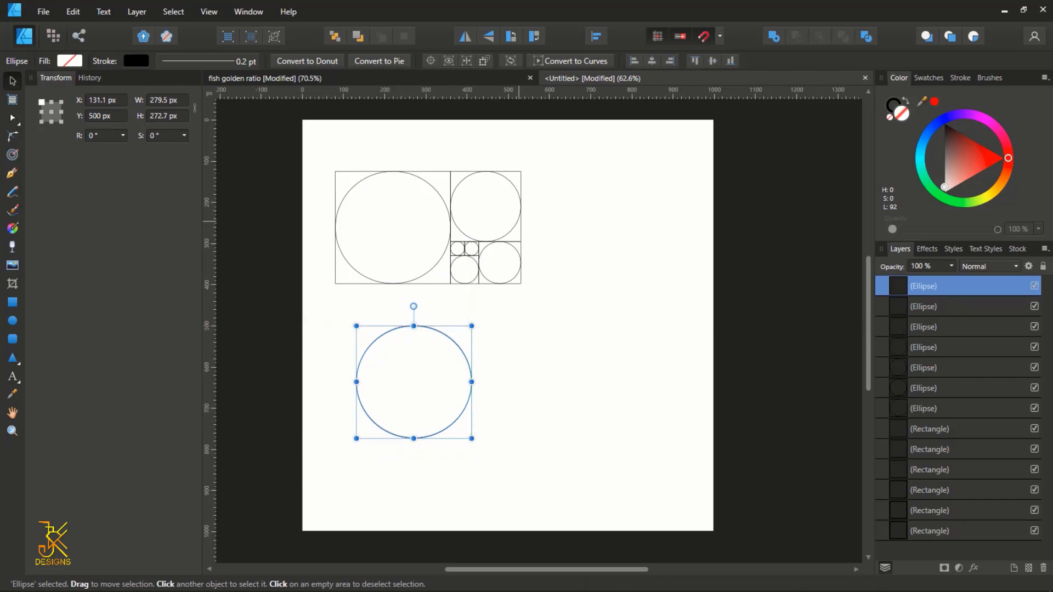
click(515, 223)
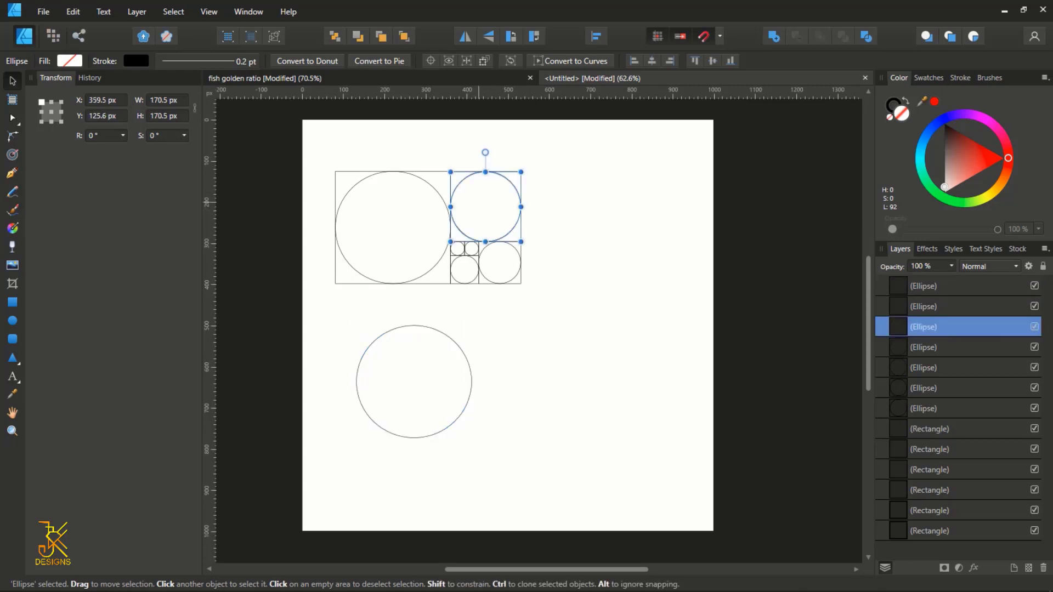
drag(479, 196, 412, 353)
scroll(412, 353, up, 4)
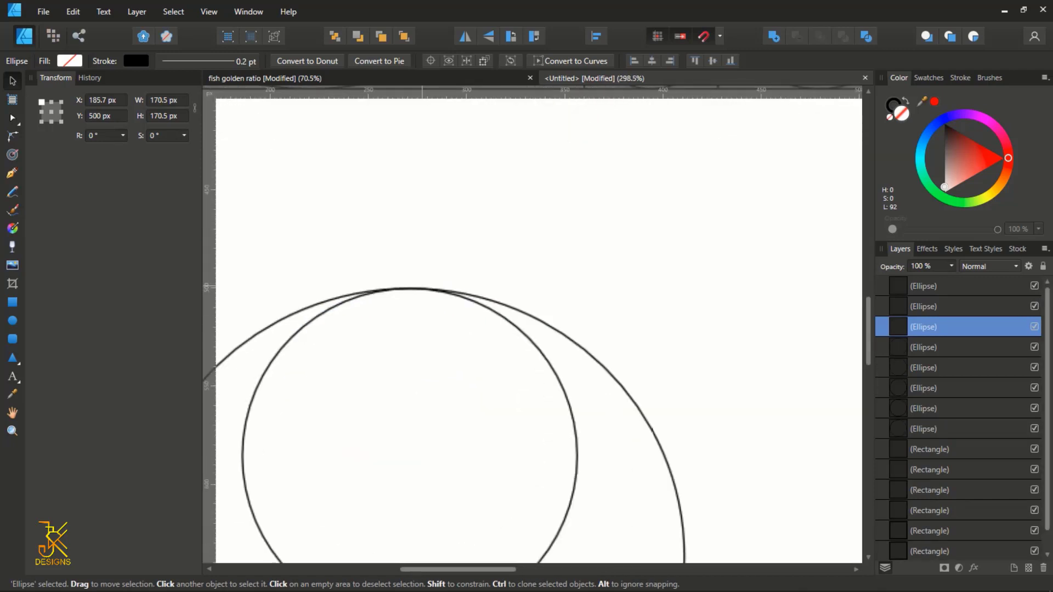
scroll(423, 288, up, 2)
scroll(414, 289, up, 1)
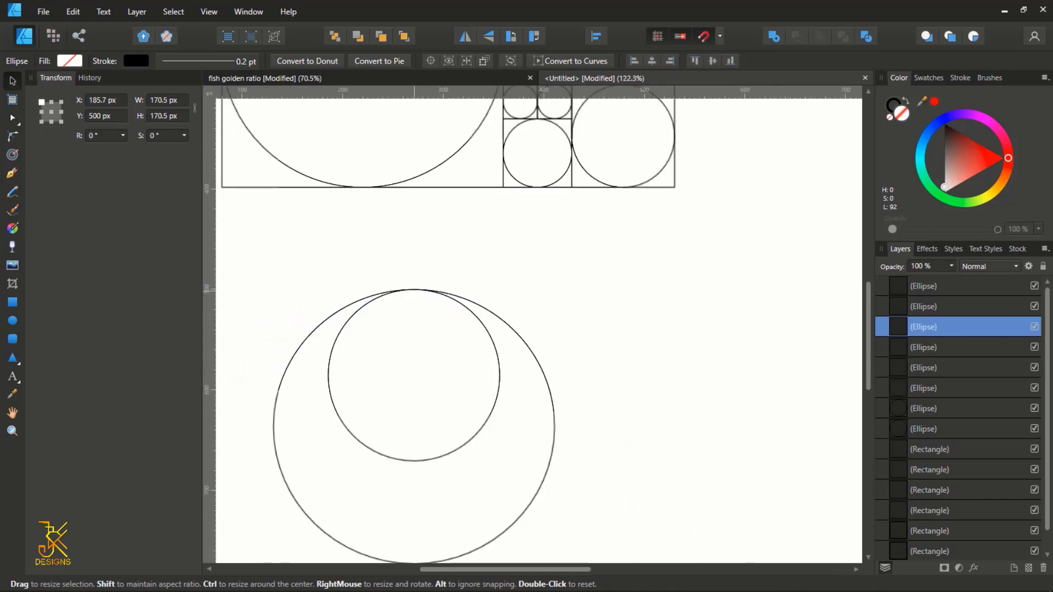
scroll(414, 289, up, 1)
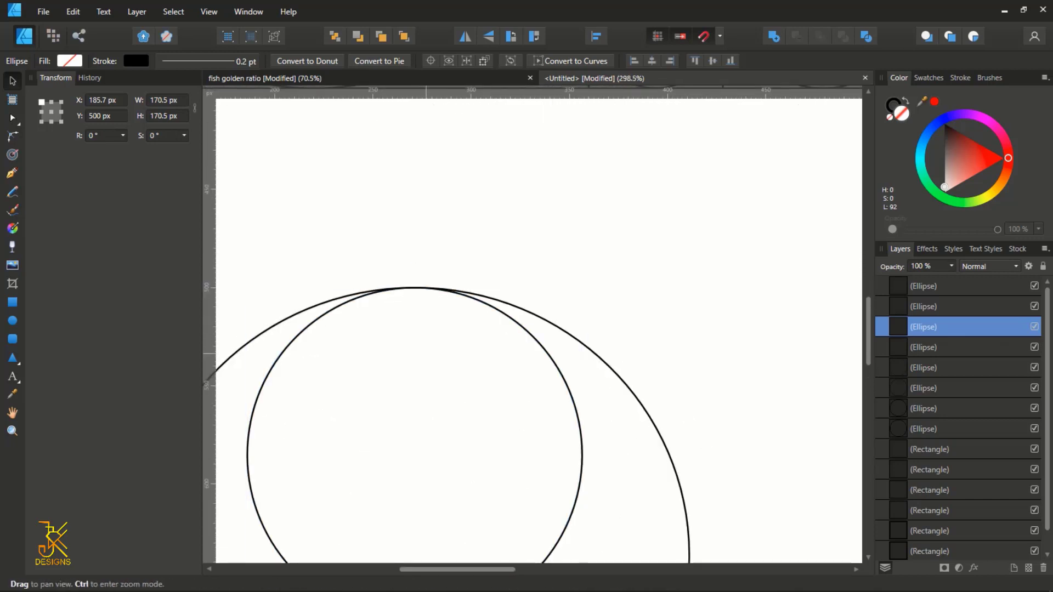
scroll(414, 289, down, 5)
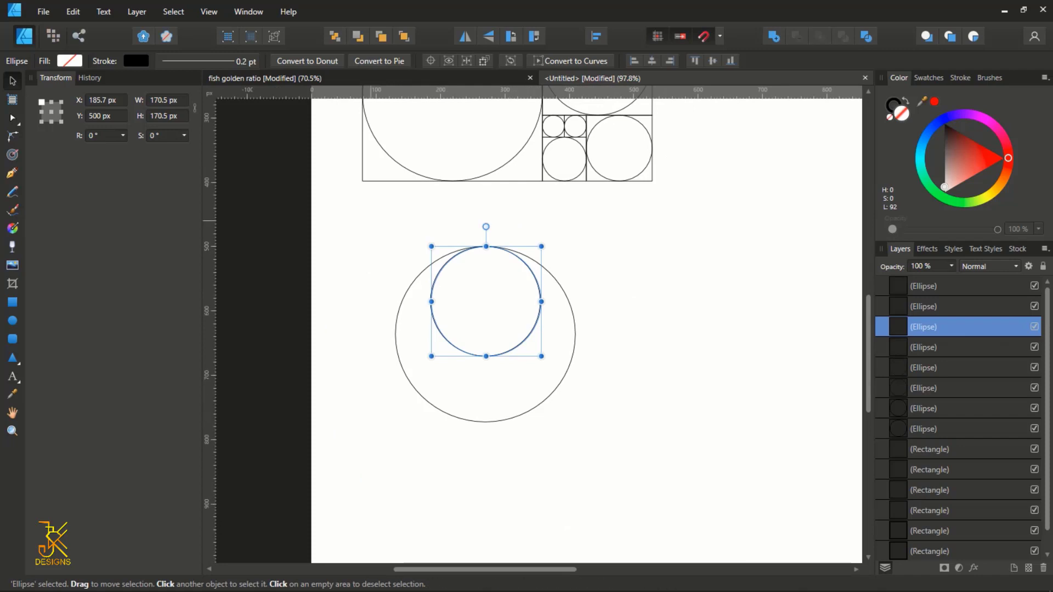
Step: Move the two copied circles together down and right, with their top edge at Y 640 px
drag(369, 221, 725, 509)
drag(490, 315, 560, 406)
scroll(631, 373, down, 1)
drag(701, 397, 632, 320)
Step: Copy the large circle straight up to Y 537.7 px so its bottom edge touches the small circle's bottom edge
click(540, 395)
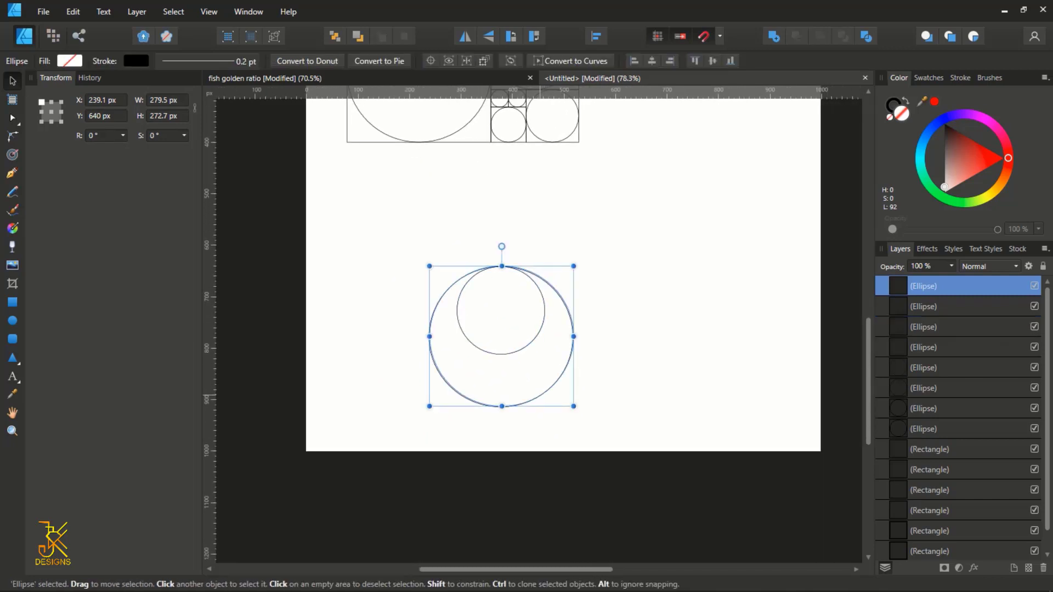
drag(540, 399, 540, 346)
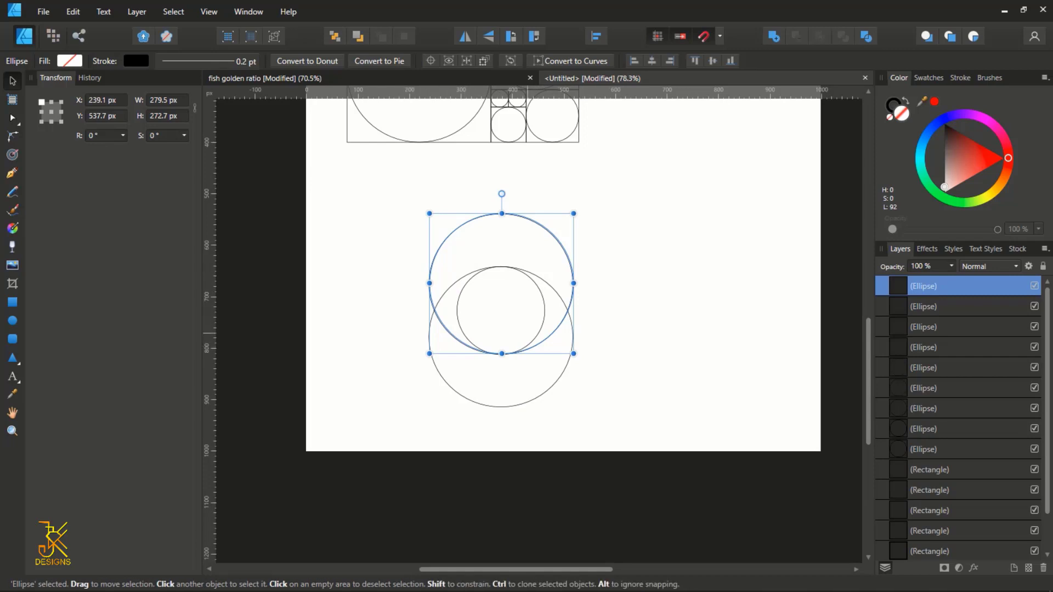
click(535, 336)
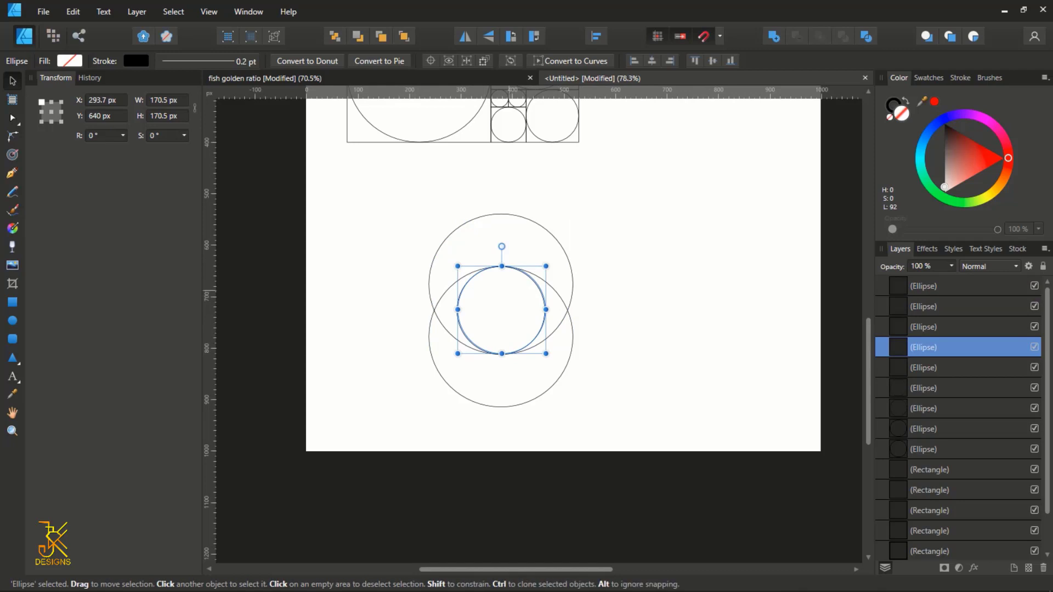
scroll(506, 290, up, 4)
scroll(508, 291, down, 1)
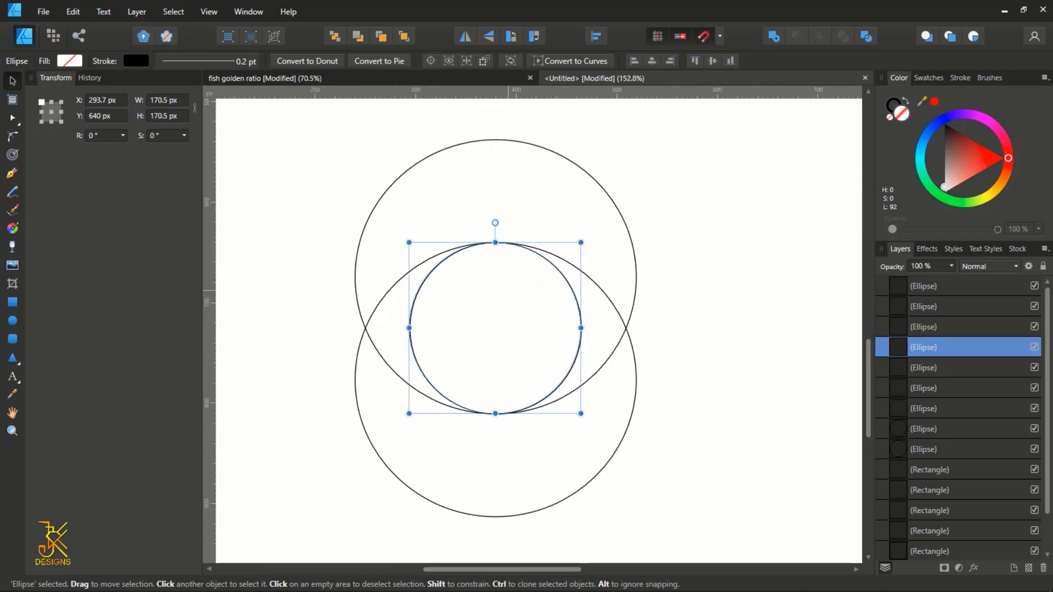
scroll(507, 290, down, 2)
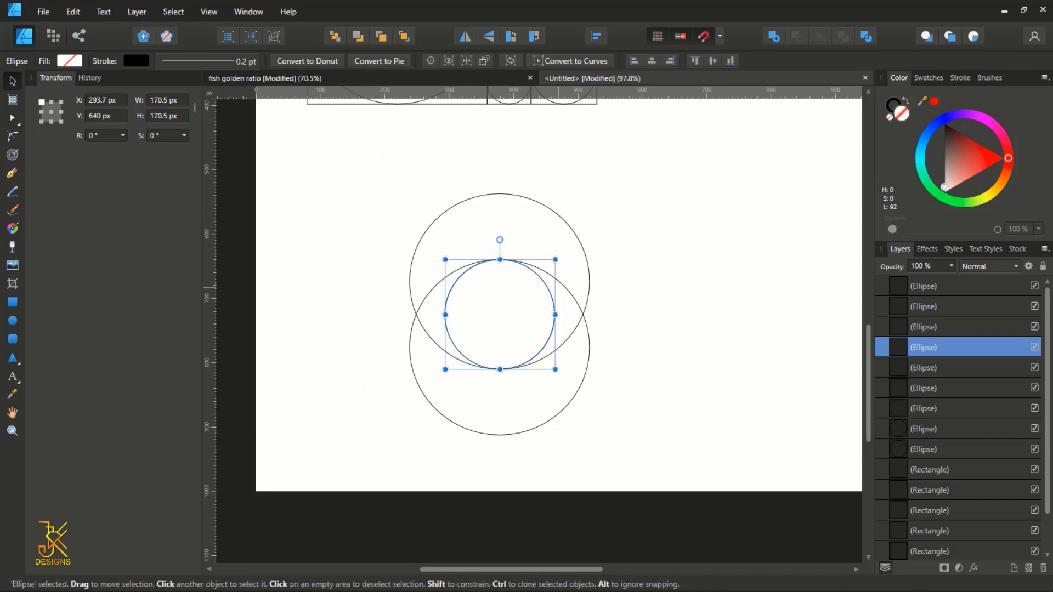
Step: Copy the two large overlapping circles horizontally to the right, to X 552.1 px and Y 537.7 px, and deselect them
click(654, 343)
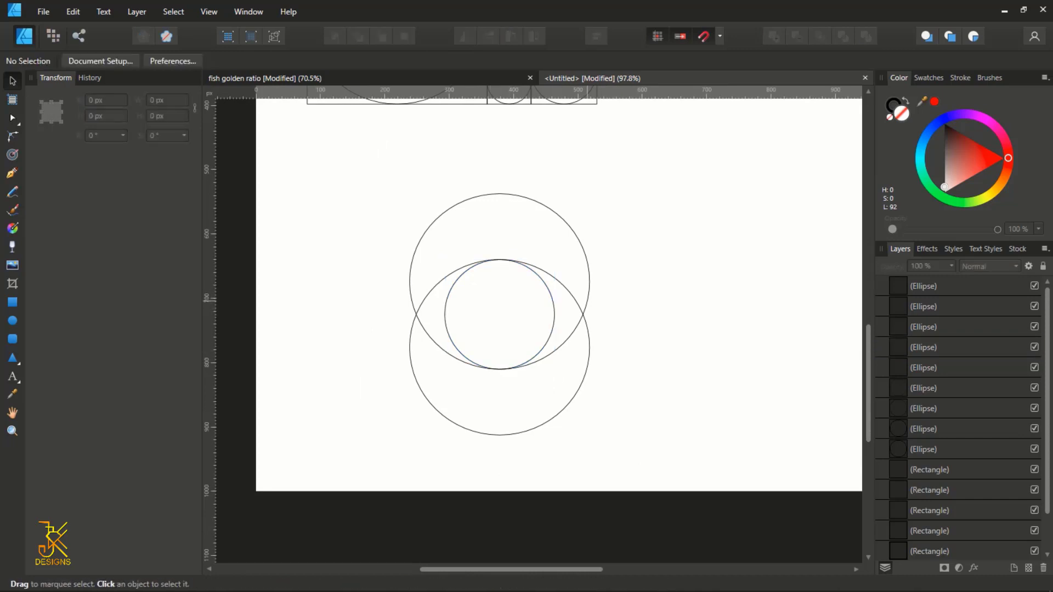
click(588, 300)
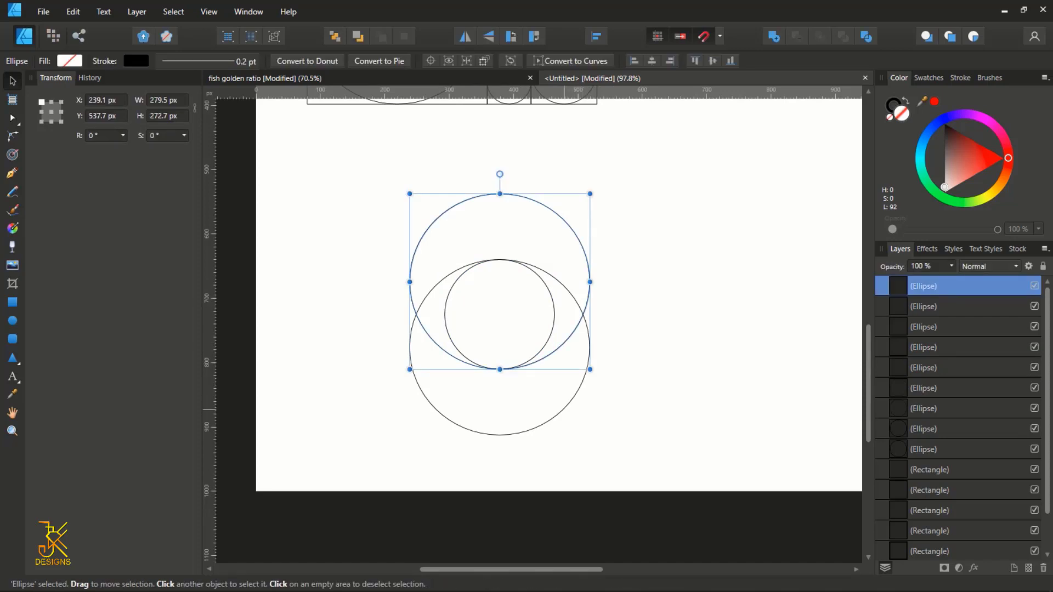
shift+click(564, 410)
scroll(610, 334, down, 2)
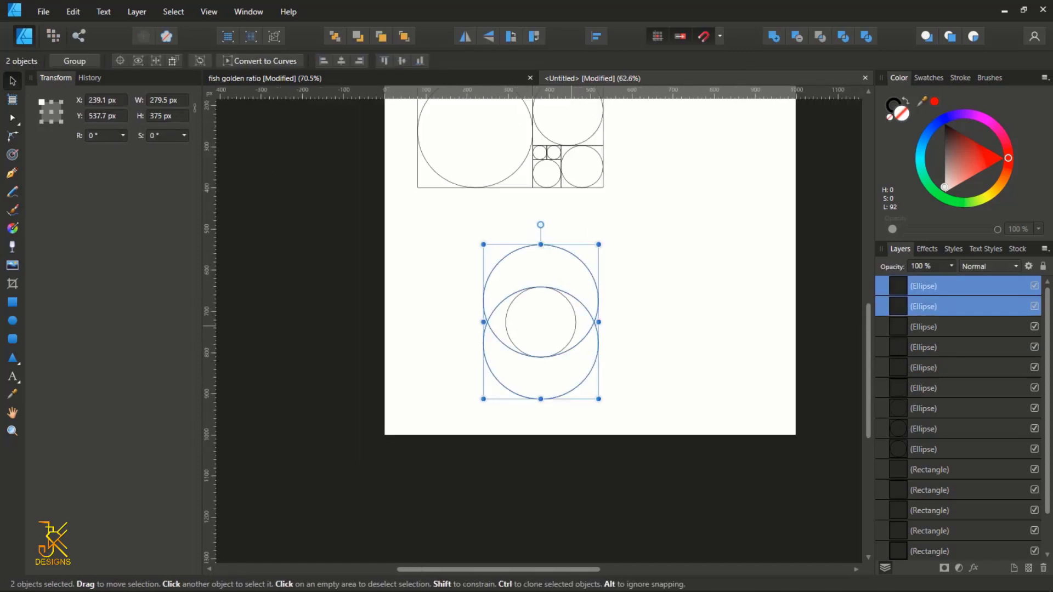
drag(548, 329, 677, 329)
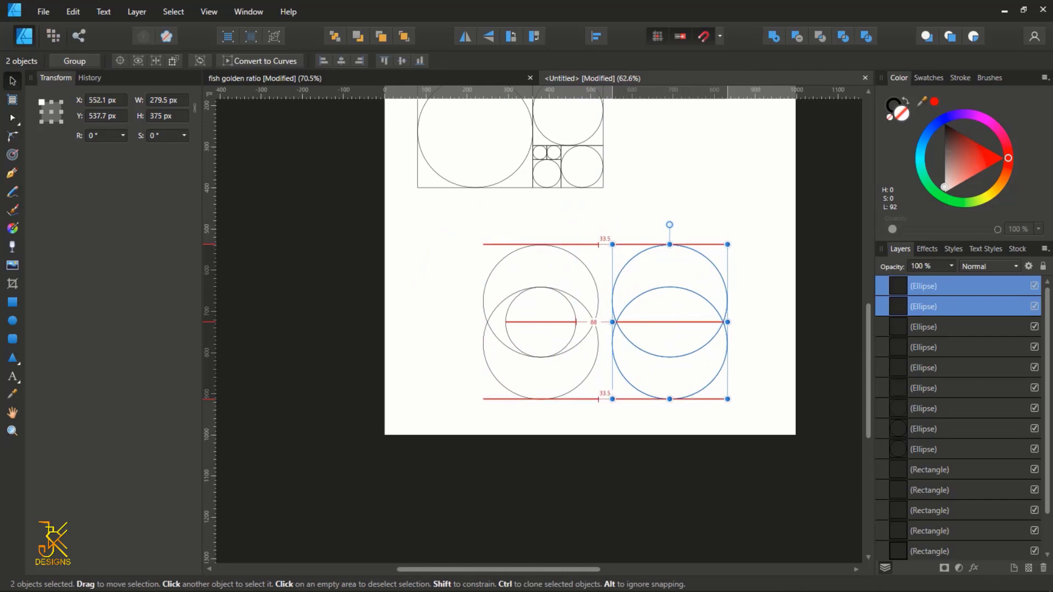
drag(677, 329, 677, 329)
click(687, 427)
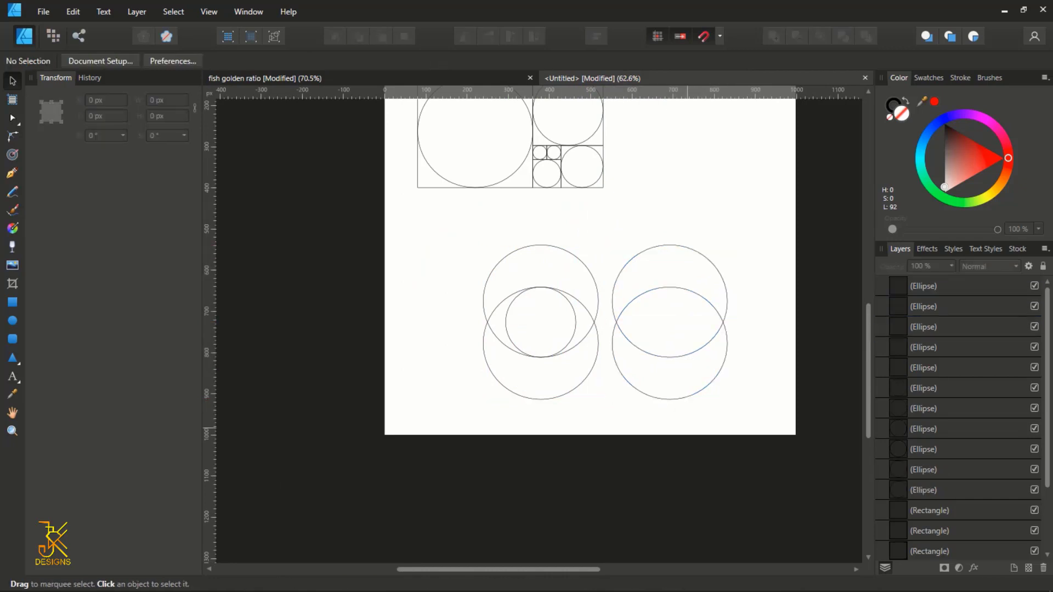
Step: Combine the three overlapping circles of the left group into one object with the Xor operation, with the Node tool active
scroll(567, 391, up, 2)
key(space)
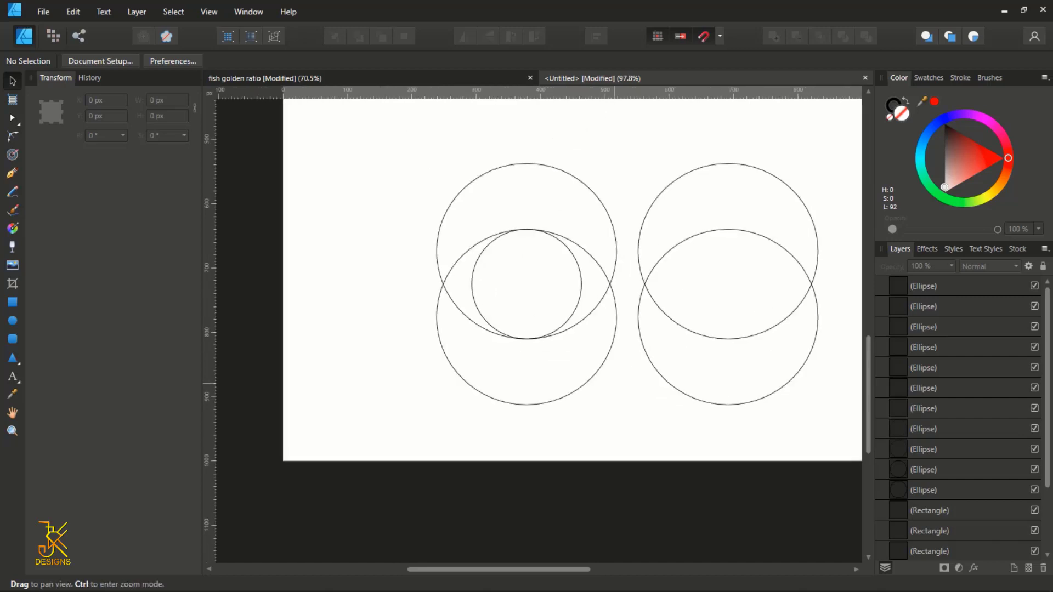
drag(613, 382, 530, 394)
key(space)
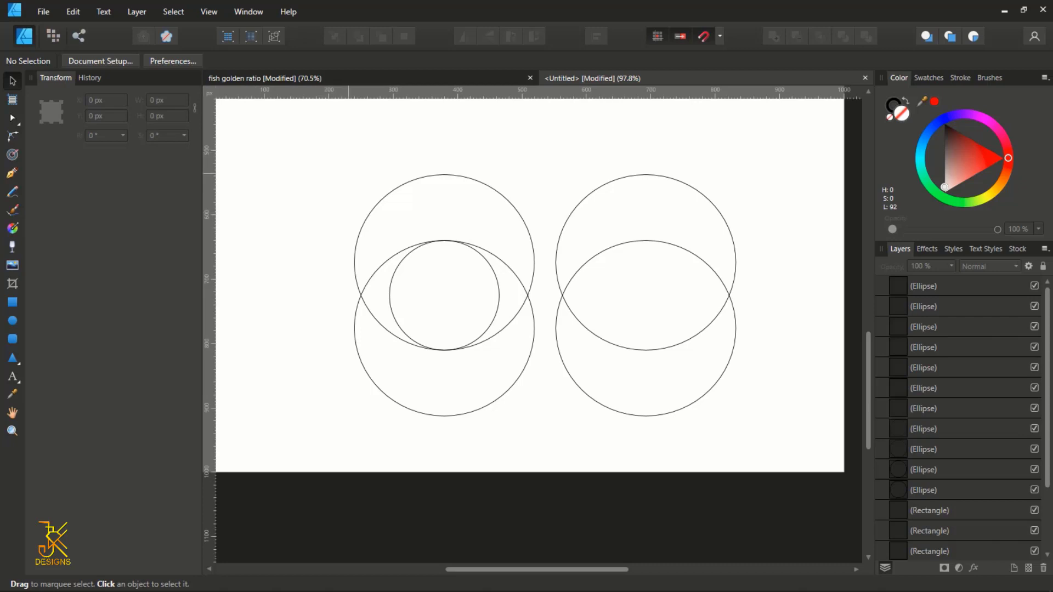
drag(266, 137, 542, 499)
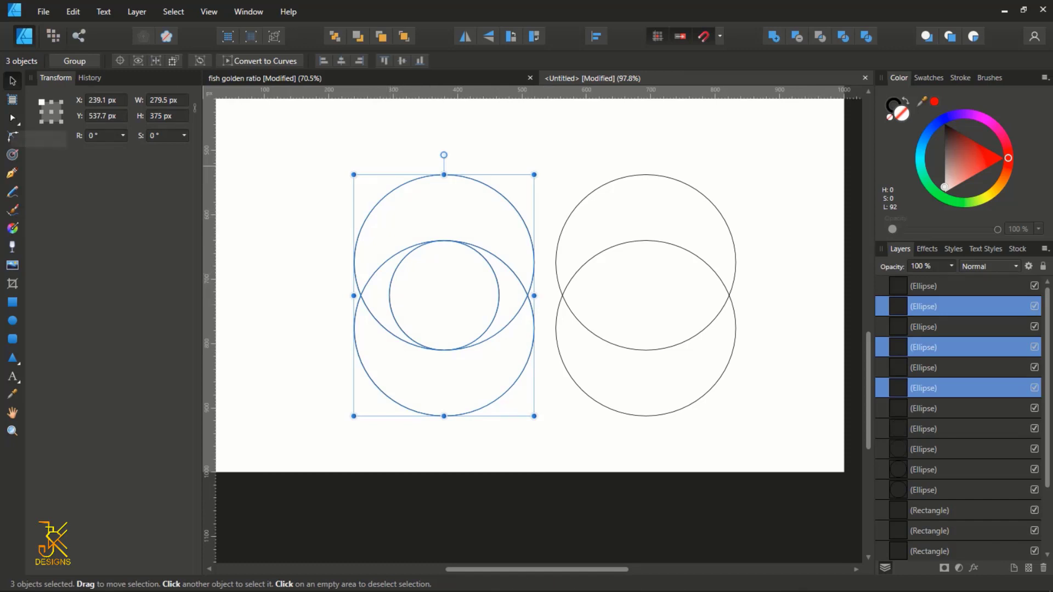
click(12, 117)
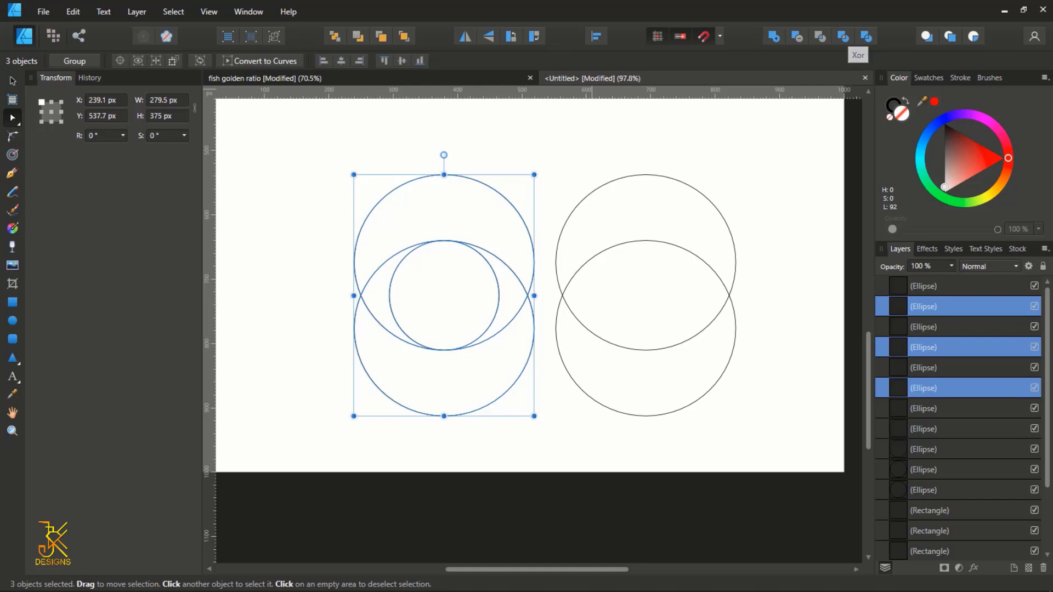
click(866, 36)
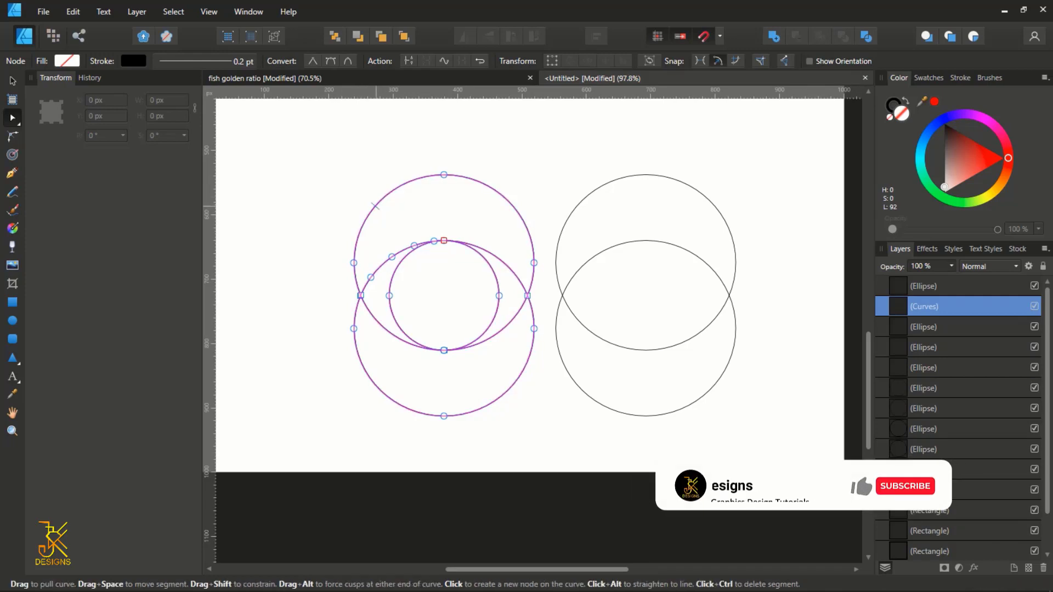
Step: Delete every outer arc segment of the left object that extends beyond the central lens shape
ctrl+click(375, 205)
ctrl+click(490, 188)
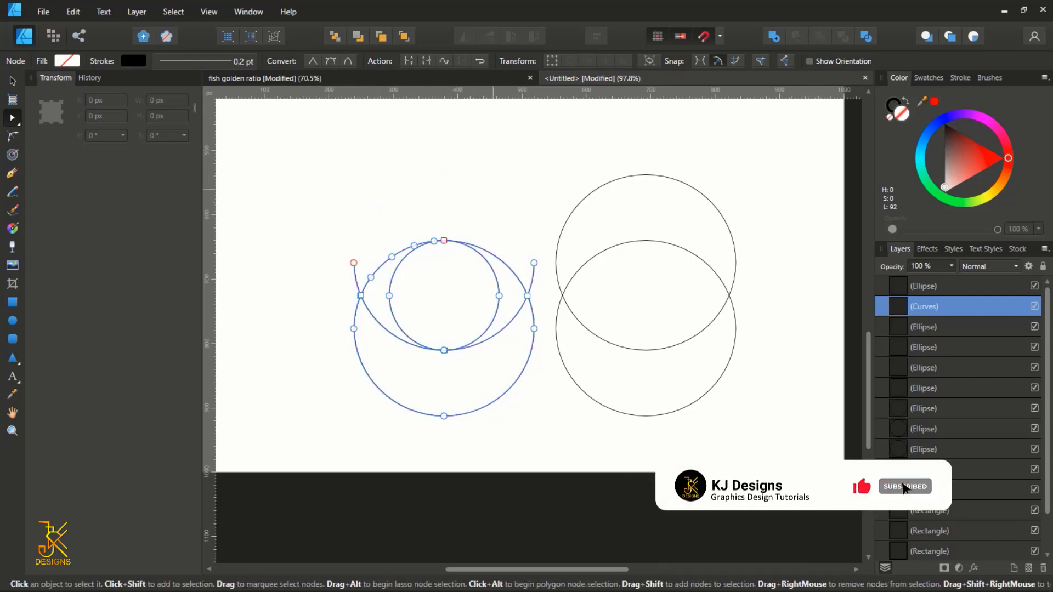
ctrl+click(533, 275)
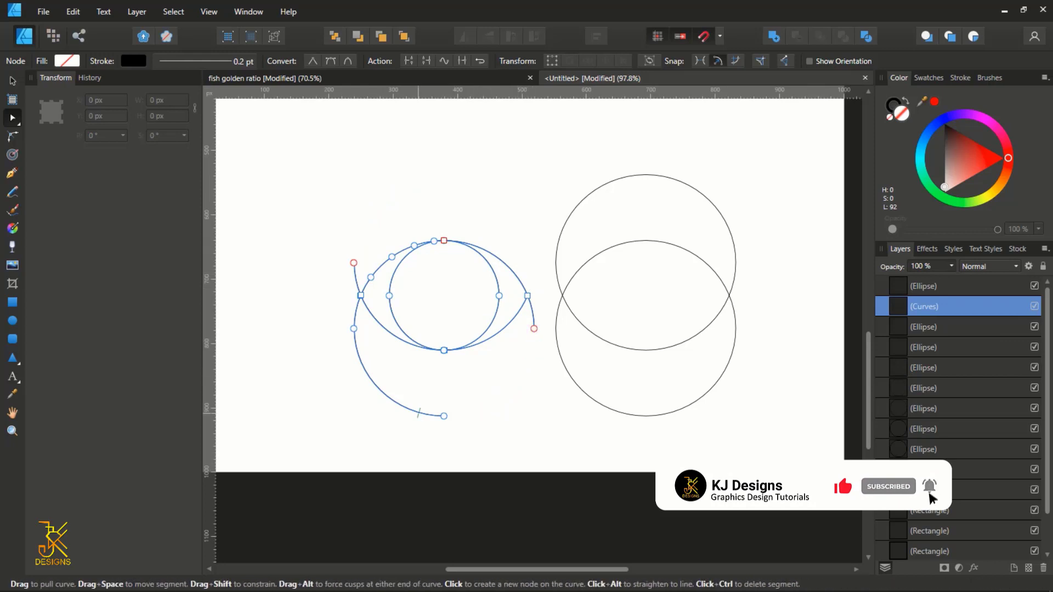
ctrl+click(418, 411)
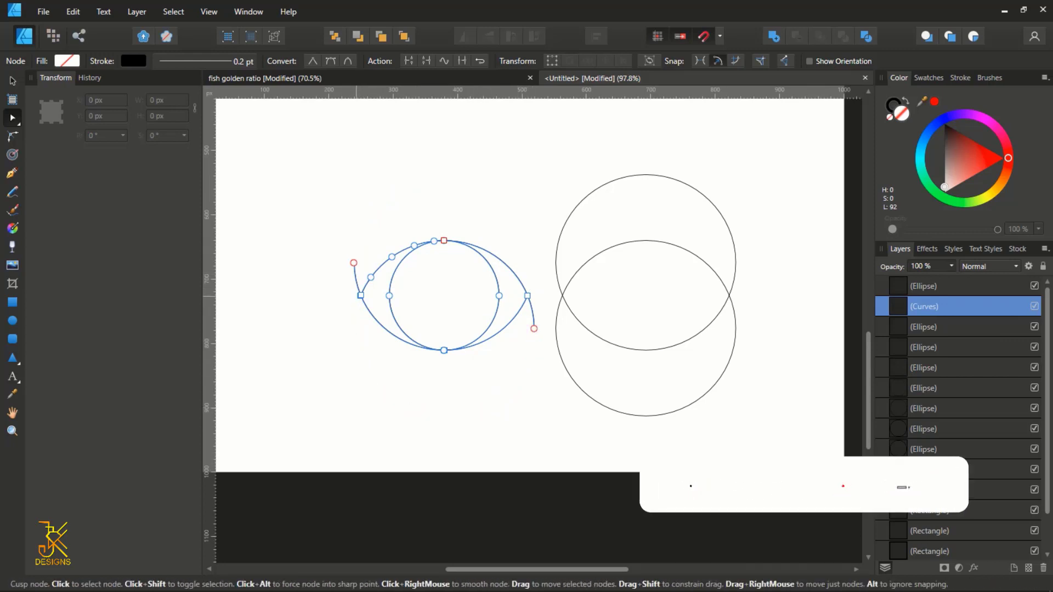
ctrl+click(357, 303)
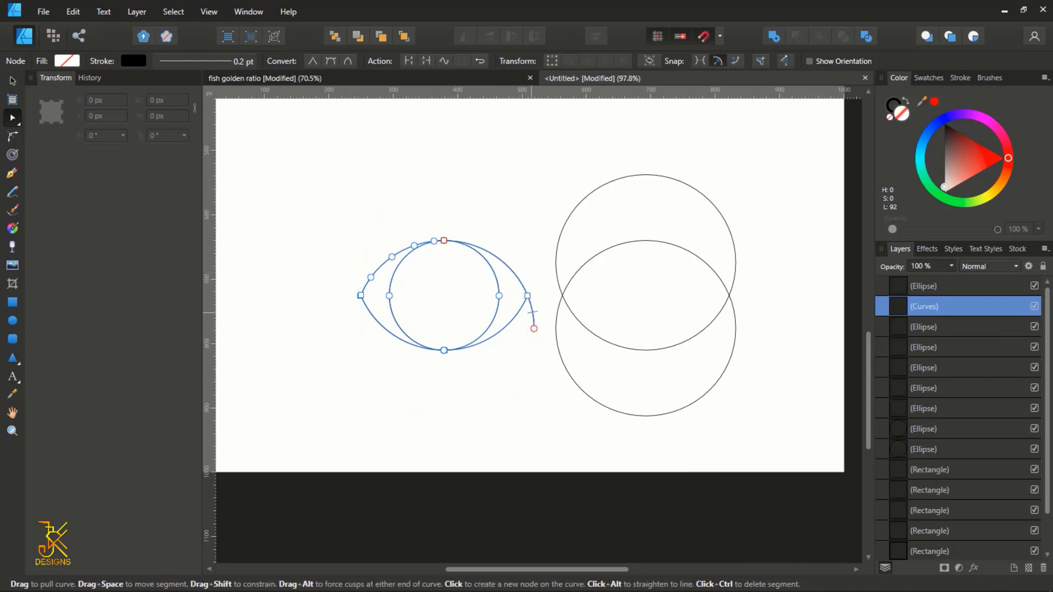
ctrl+click(530, 311)
Step: Delete the four inner circle segments inside the left lens, keeping only its outline
ctrl+click(488, 328)
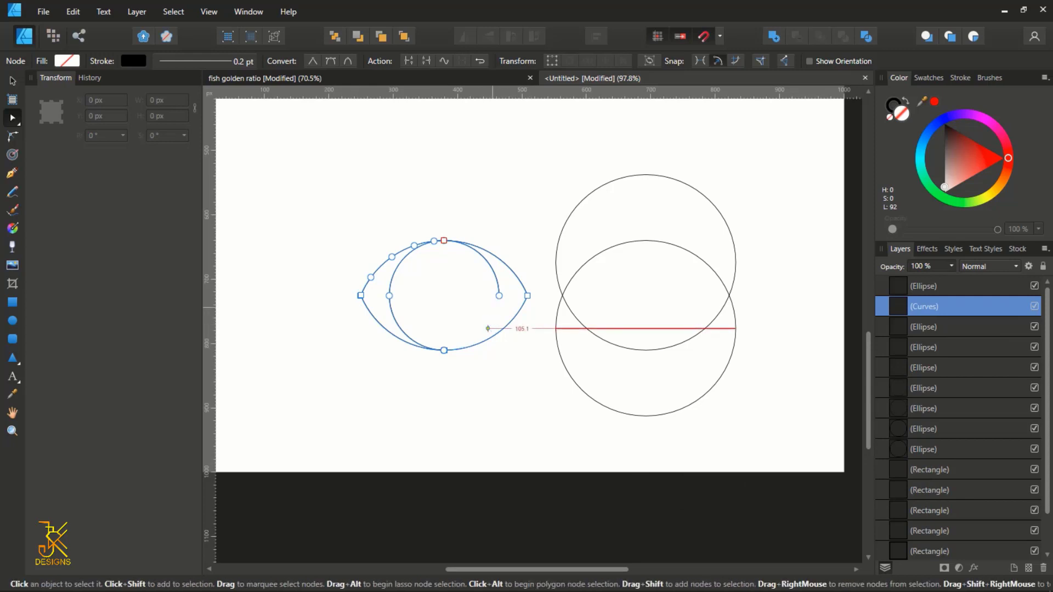
ctrl+click(495, 283)
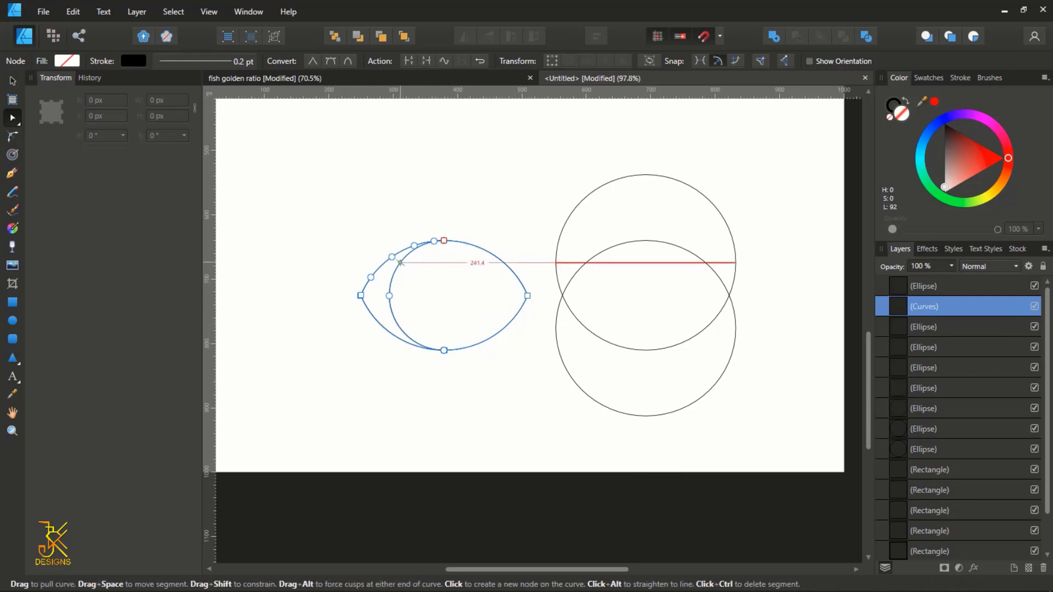
ctrl+click(400, 263)
ctrl+click(400, 328)
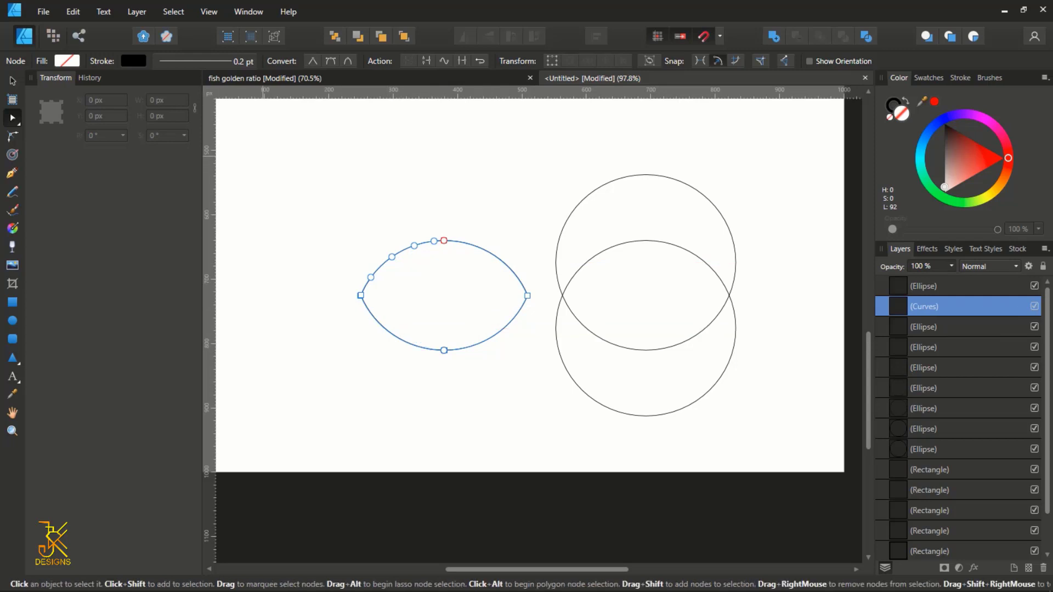
Step: Join all curves of the left lens outline into a single curve and deselect it
drag(249, 152, 551, 436)
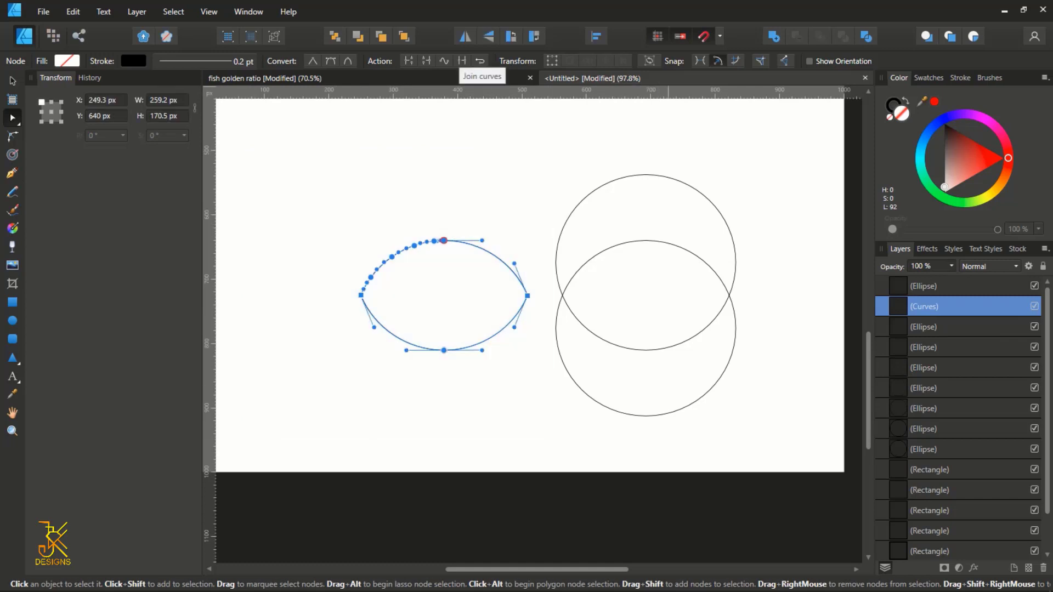
click(462, 60)
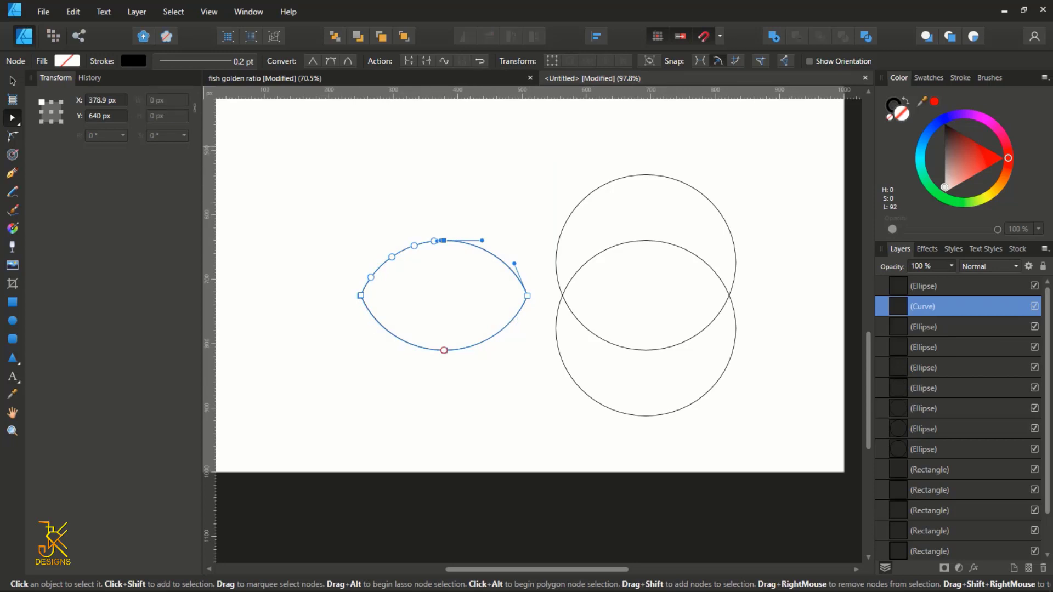
key(v)
key(ctrl+d)
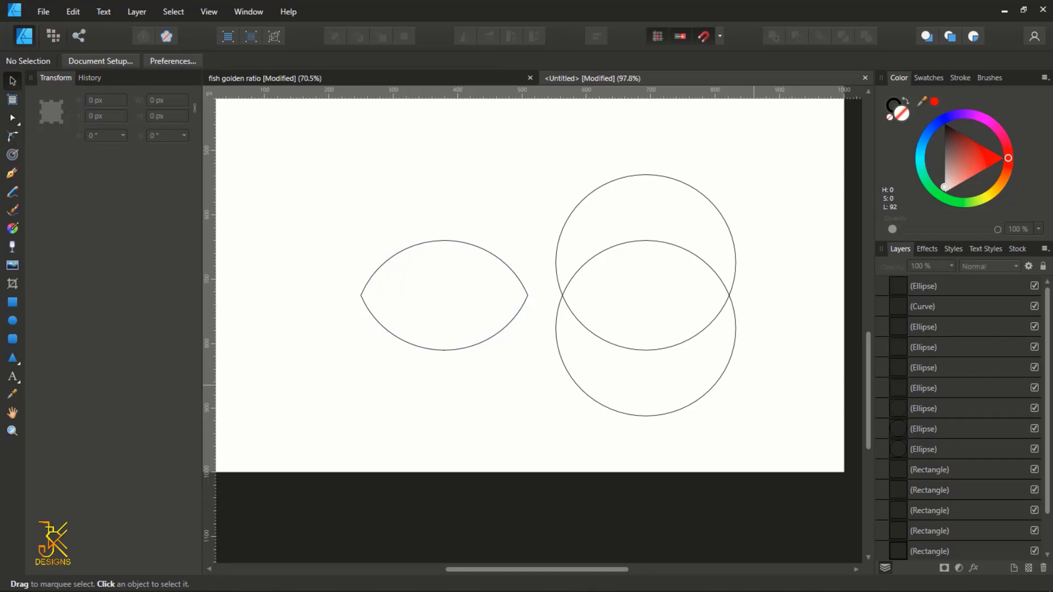
Step: Copy the grid's 170.5 px circle into the overlap of the right circle pair, centred at X 606.7 px and Y 640 px
scroll(743, 359, down, 2)
key(space)
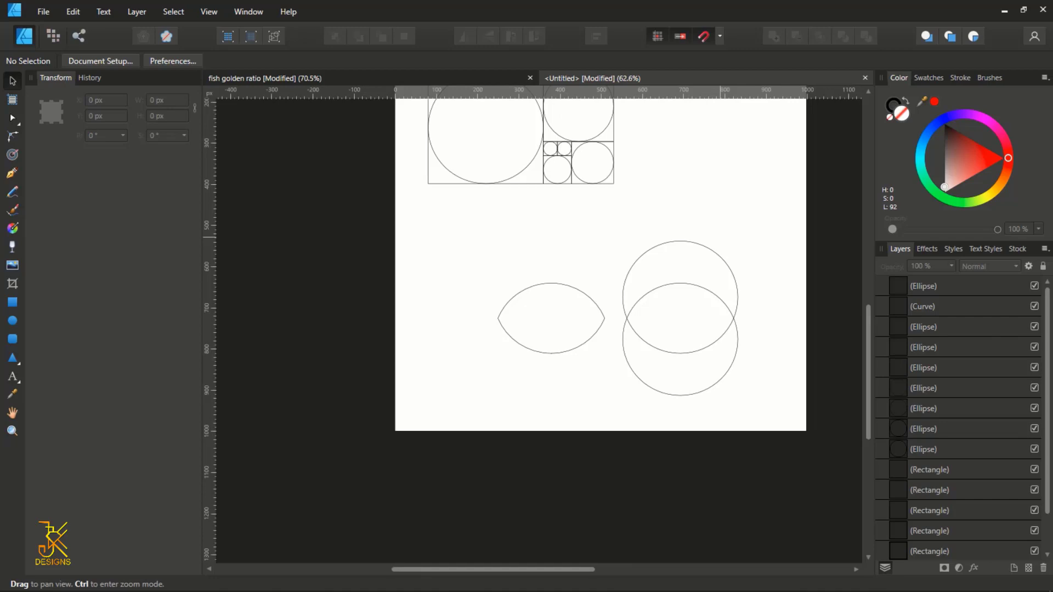
drag(720, 238, 681, 283)
click(563, 180)
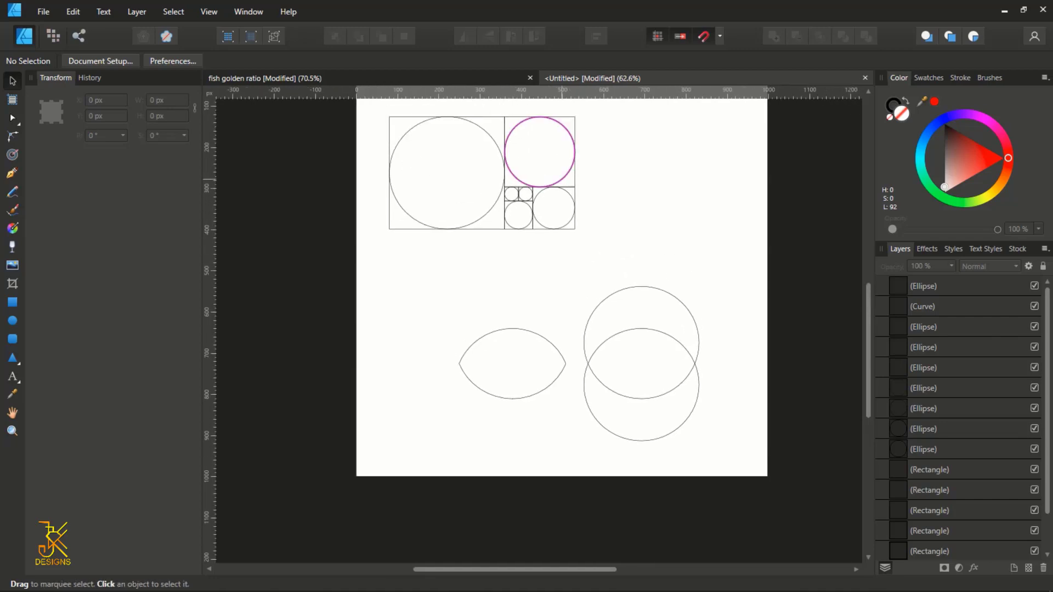
drag(538, 152, 641, 365)
scroll(641, 365, up, 4)
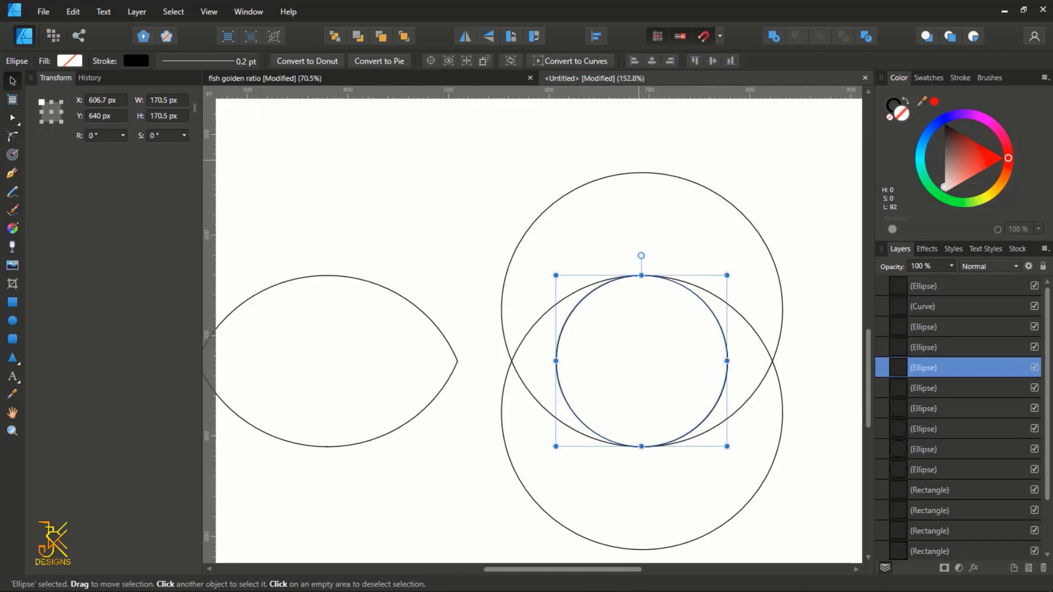
Step: Select the three circles of the right group and combine them with the Xor operation, with the Node tool active
scroll(716, 389, up, 3)
scroll(716, 390, down, 3)
scroll(715, 389, down, 1)
drag(715, 390, 635, 337)
drag(793, 519, 431, 107)
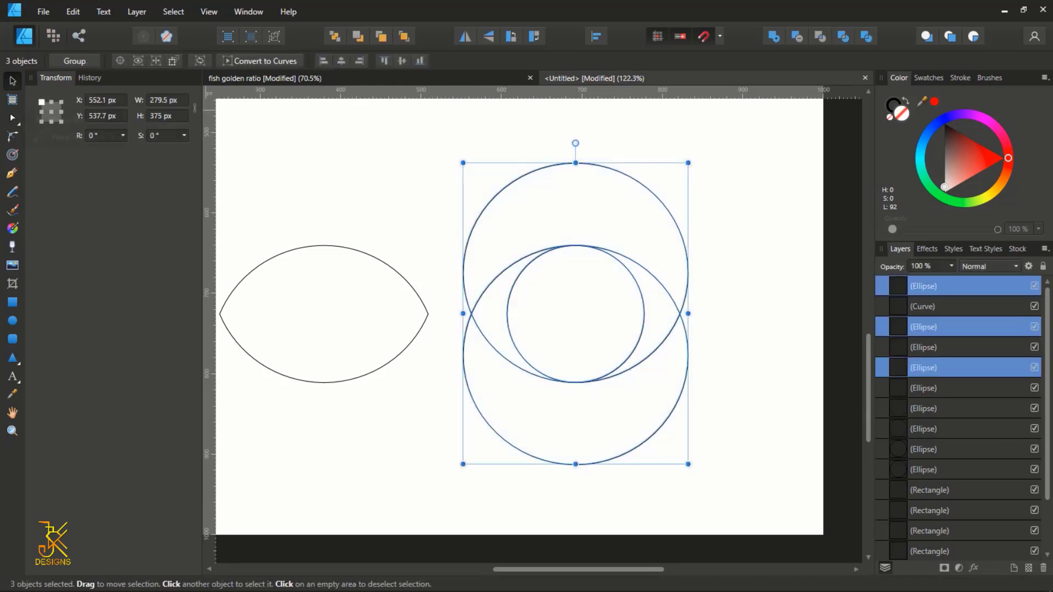
click(36, 114)
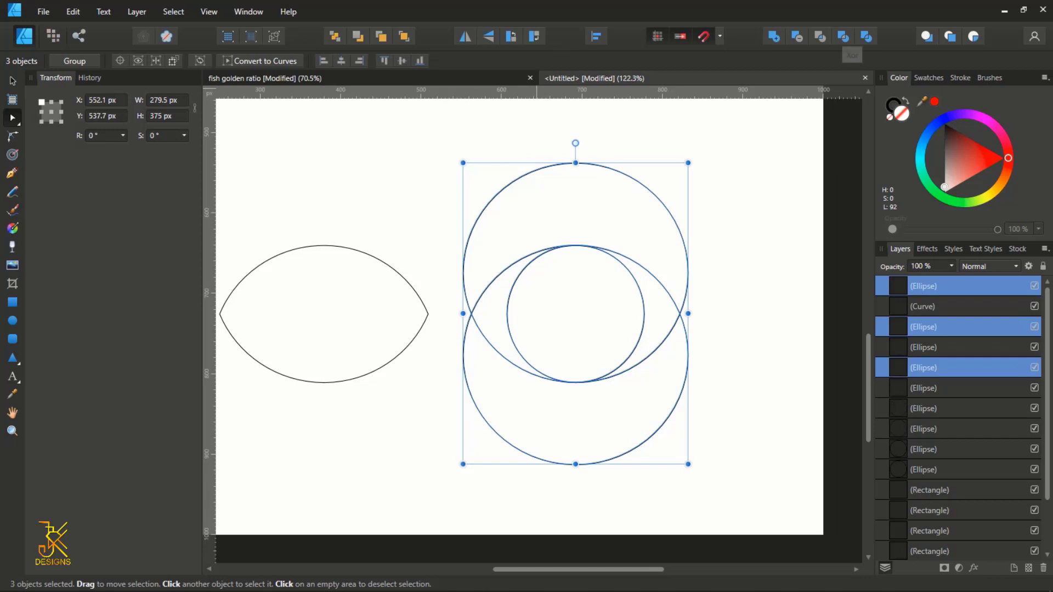
click(844, 37)
key(ctrl+alt+c)
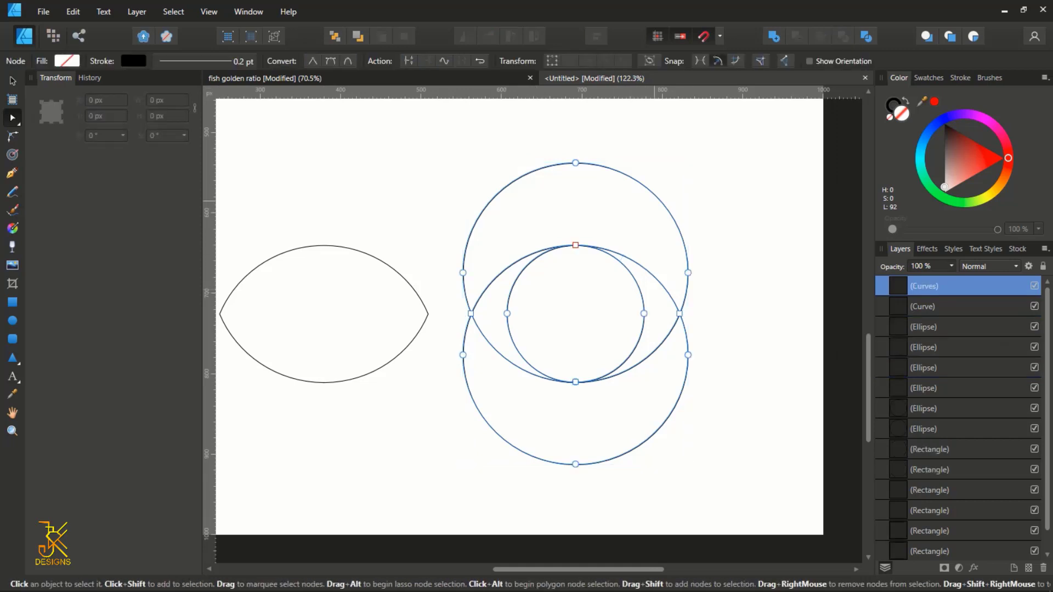
Step: Delete the right halves of the combined circles and the remaining outer left arcs, keeping only the crescent that points left
ctrl+click(655, 196)
ctrl+click(658, 280)
ctrl+click(636, 284)
ctrl+click(631, 352)
ctrl+click(666, 335)
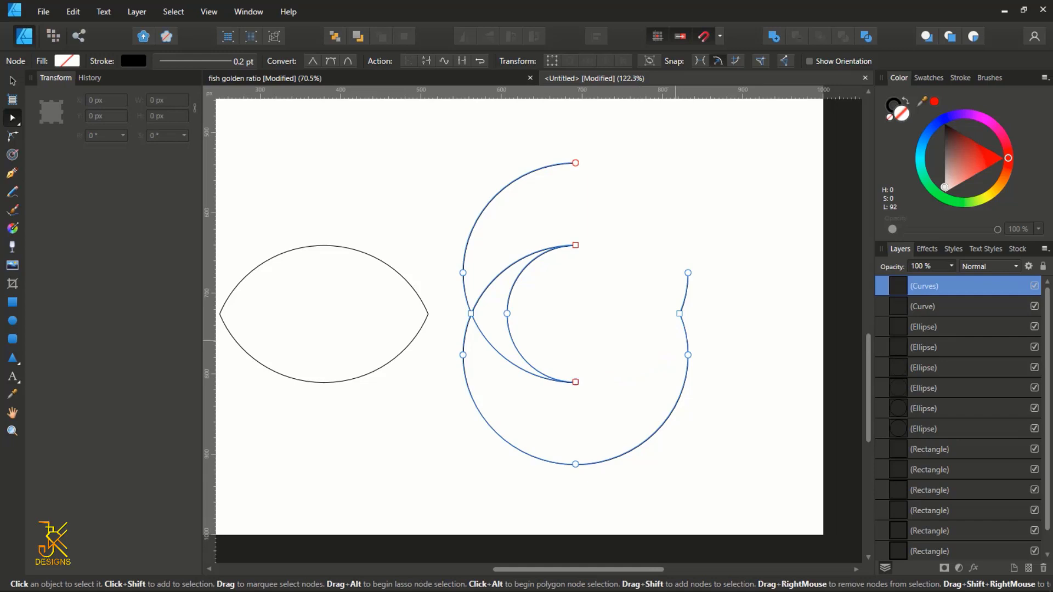
ctrl+click(685, 343)
ctrl+click(684, 294)
ctrl+click(654, 431)
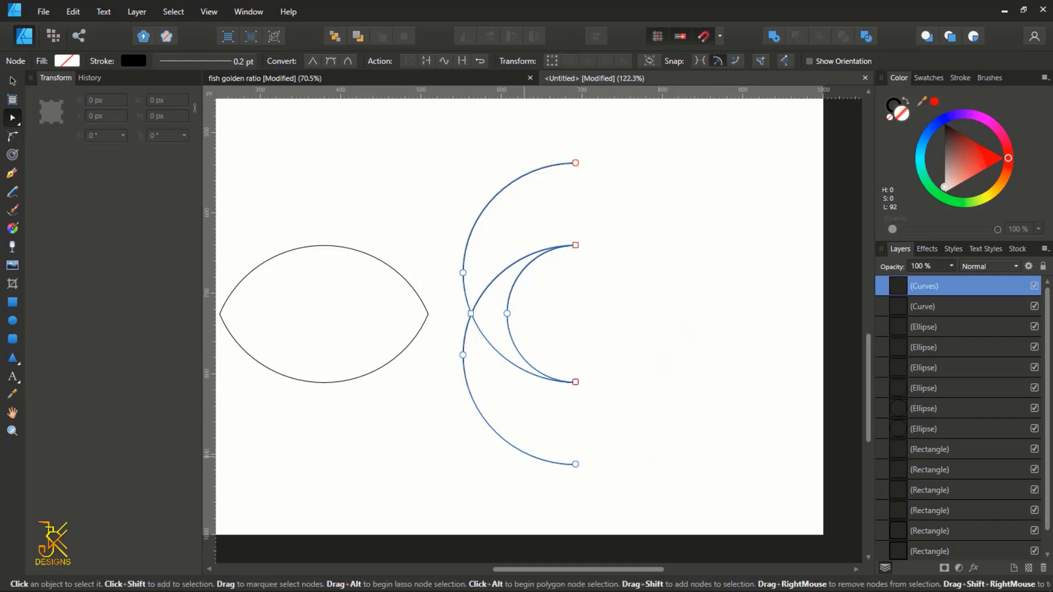
ctrl+click(466, 338)
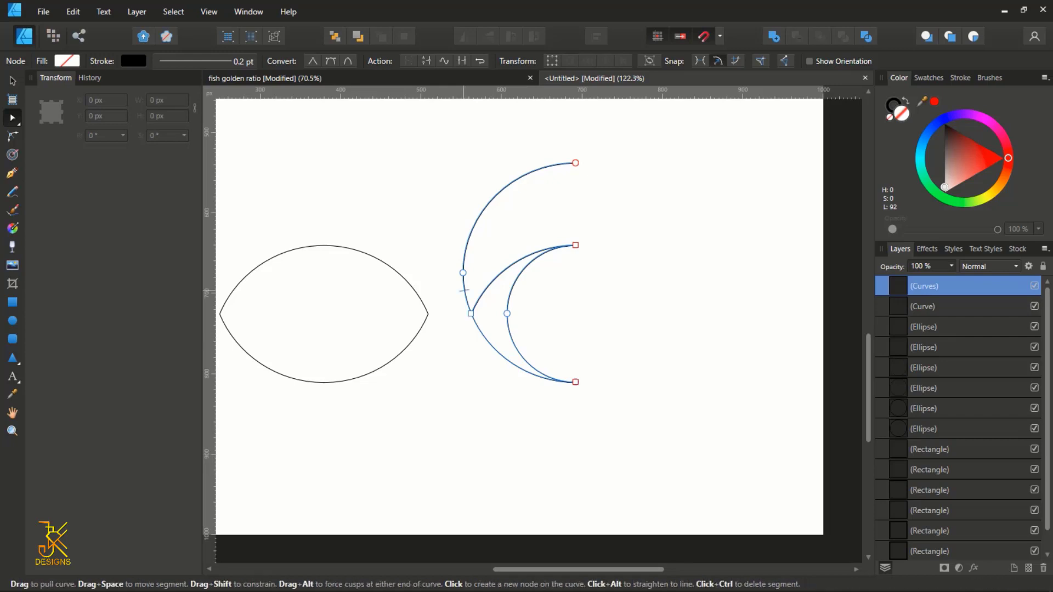
ctrl+click(464, 289)
Step: Join the crescent's curves and delete the extra curved segment bridging its two tips on the right
scroll(584, 256, up, 13)
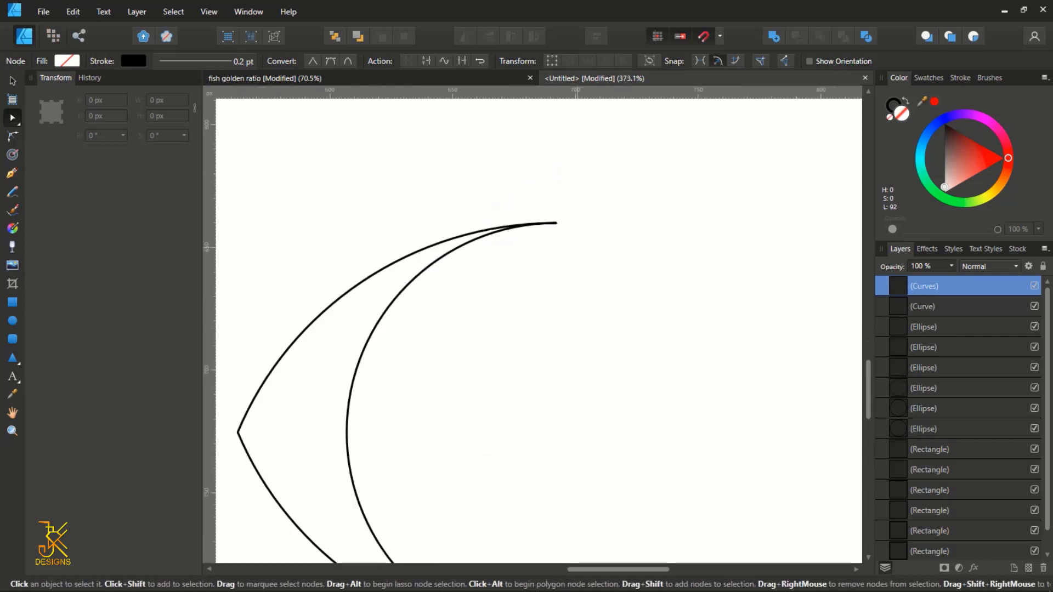
scroll(536, 213, down, 8)
scroll(536, 213, down, 7)
scroll(538, 216, up, 9)
scroll(541, 218, down, 13)
scroll(542, 219, up, 5)
scroll(542, 219, up, 4)
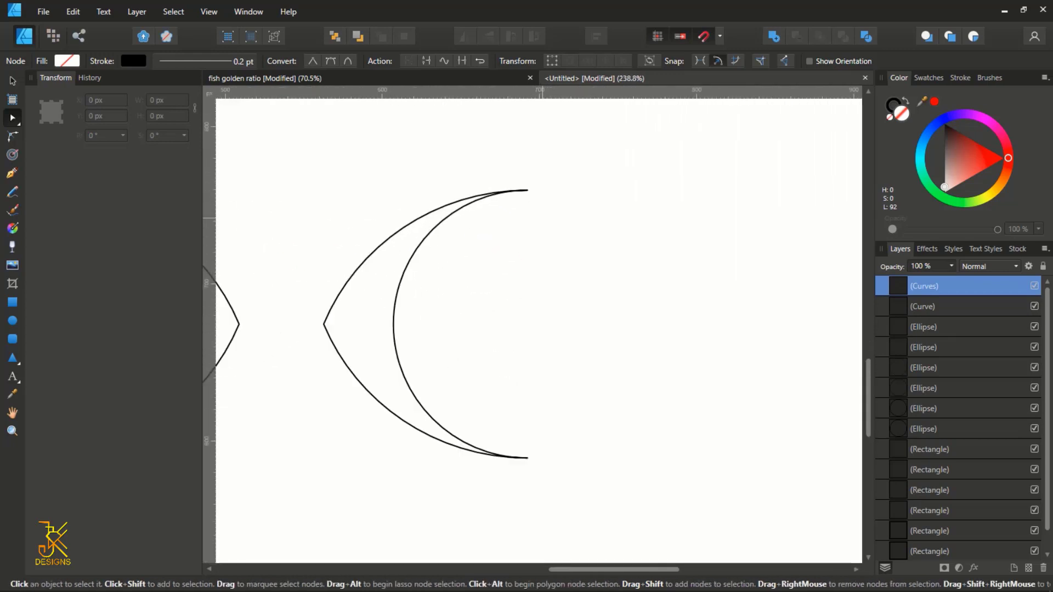
drag(543, 219, 612, 221)
drag(296, 132, 732, 558)
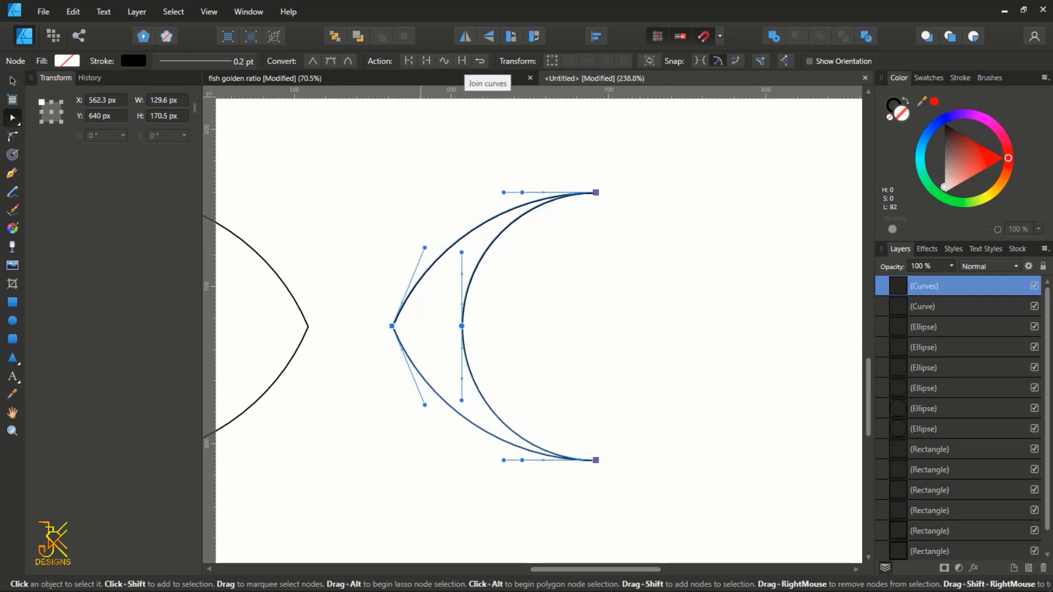
click(462, 61)
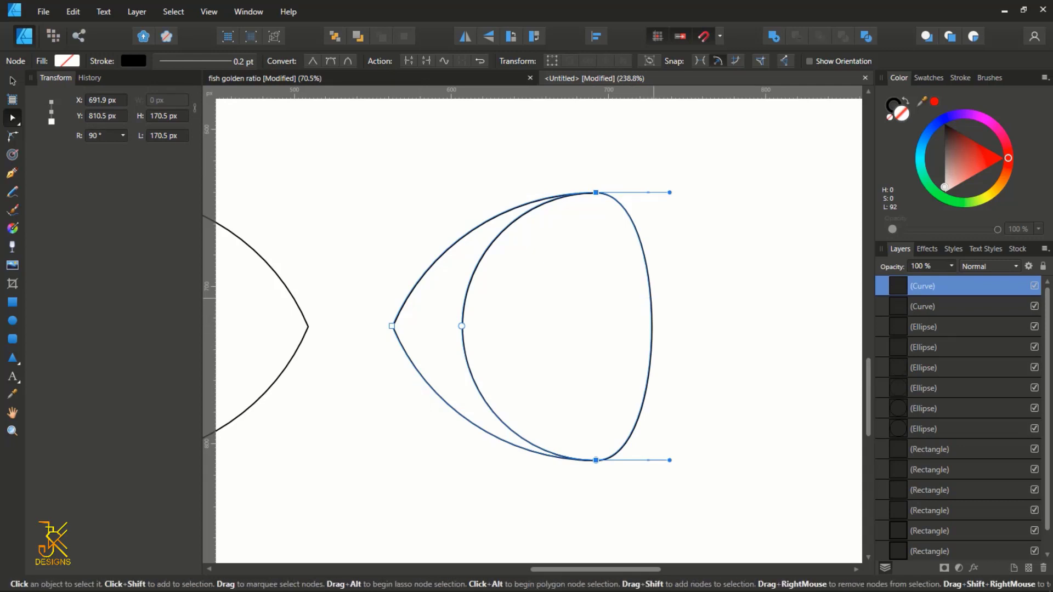
ctrl+click(650, 297)
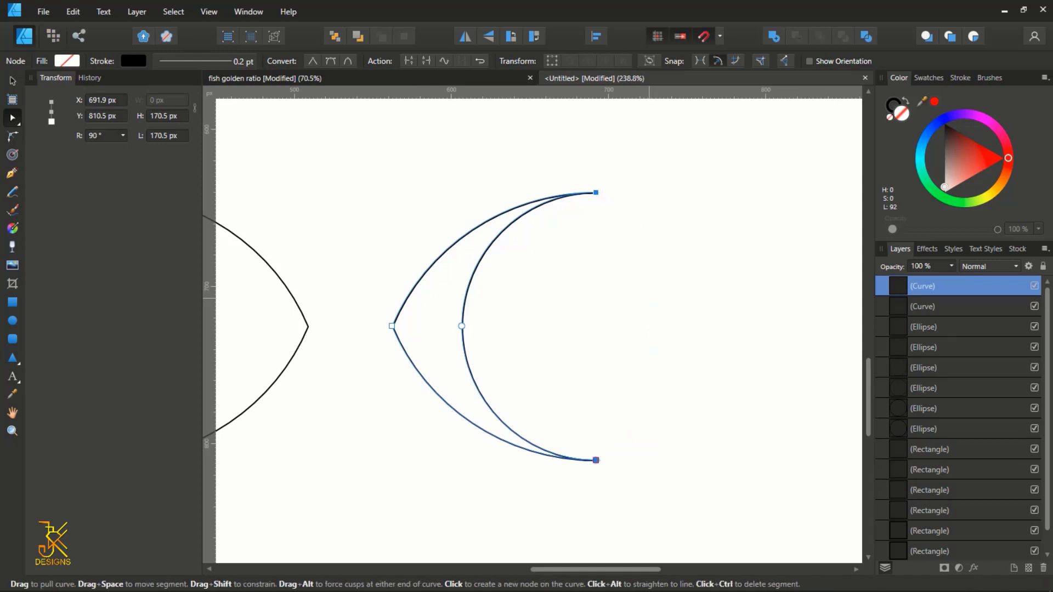
scroll(555, 308, down, 4)
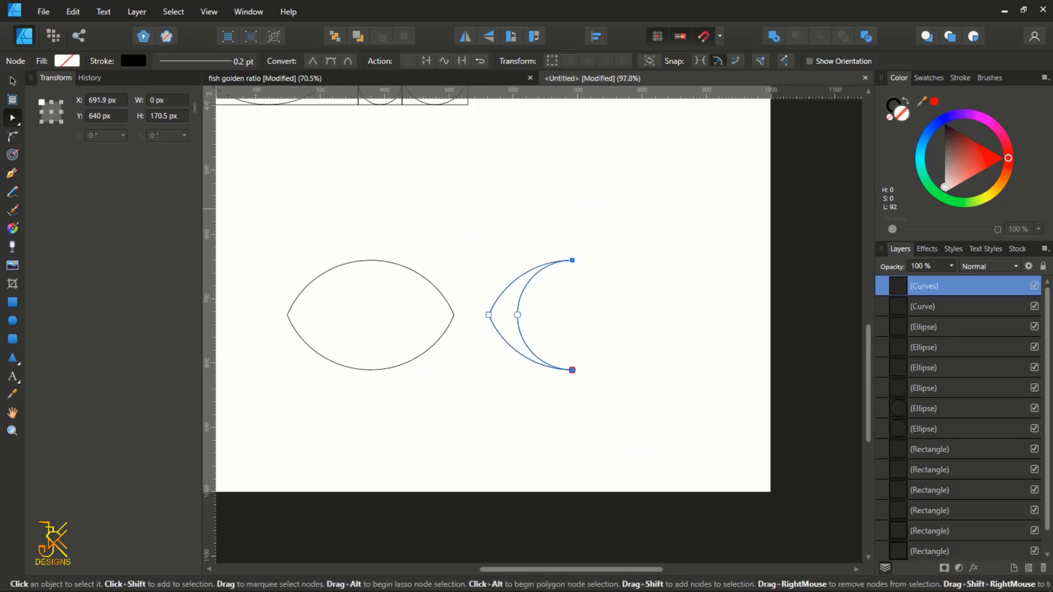
Step: Move the crescent to X 508.5 px, Y 640 px so its pointed tip meets the lens's right tip
click(12, 81)
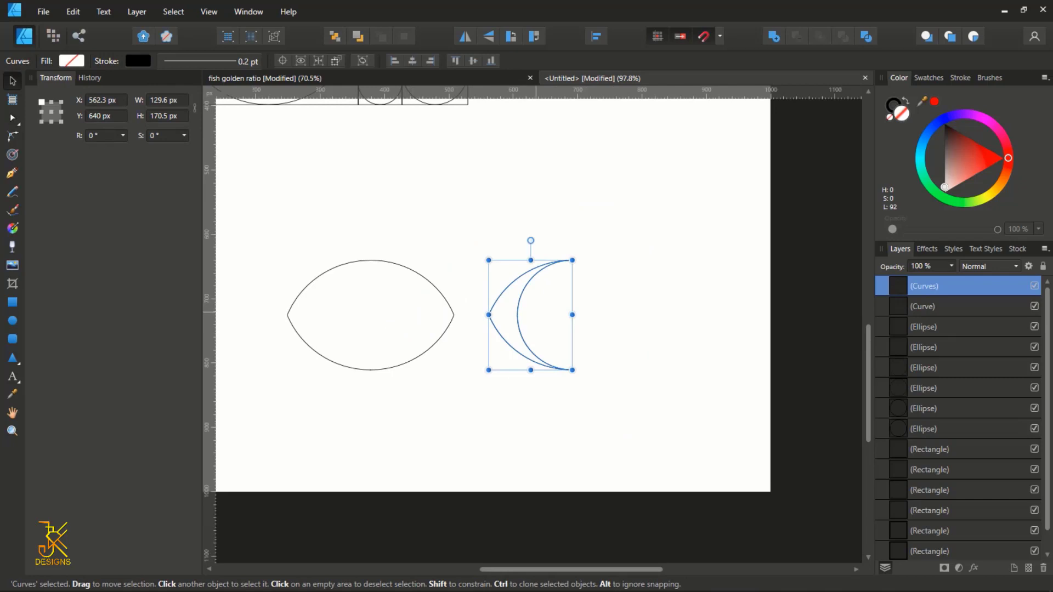
scroll(483, 181, up, 4)
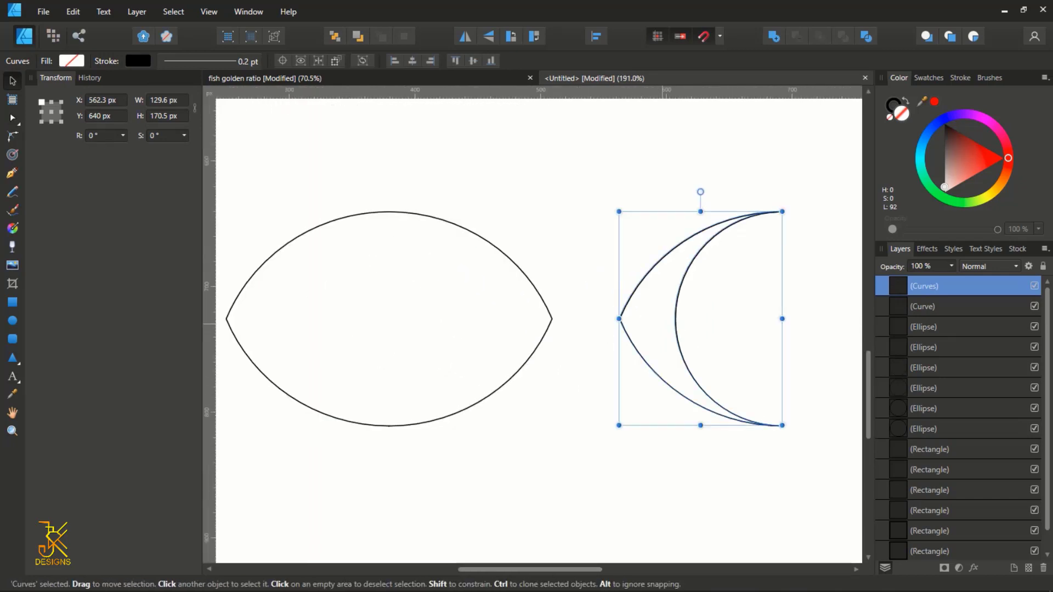
drag(648, 319, 580, 319)
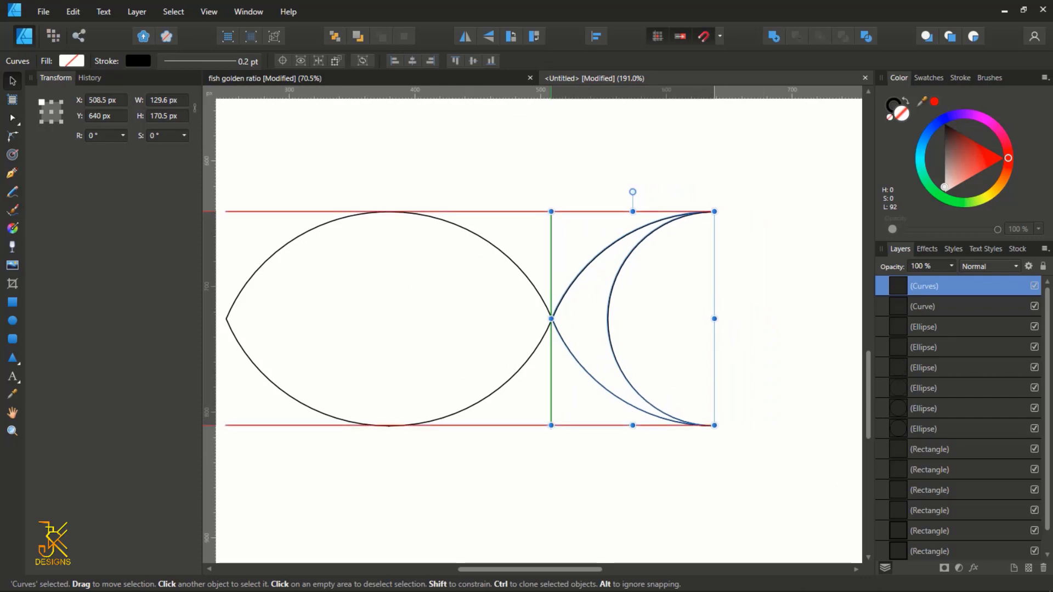
scroll(568, 319, up, 2)
scroll(590, 326, up, 3)
scroll(533, 325, up, 3)
scroll(532, 324, down, 7)
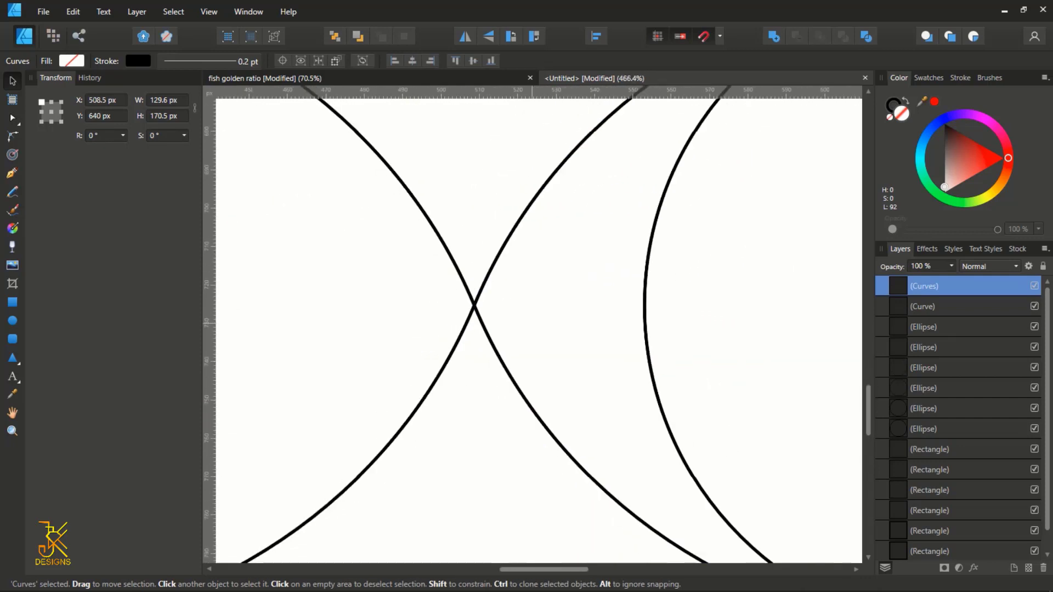
scroll(531, 324, down, 5)
Step: Select the lens and the crescent together and combine them into one shape with the Add operation
drag(488, 357, 542, 382)
click(384, 272)
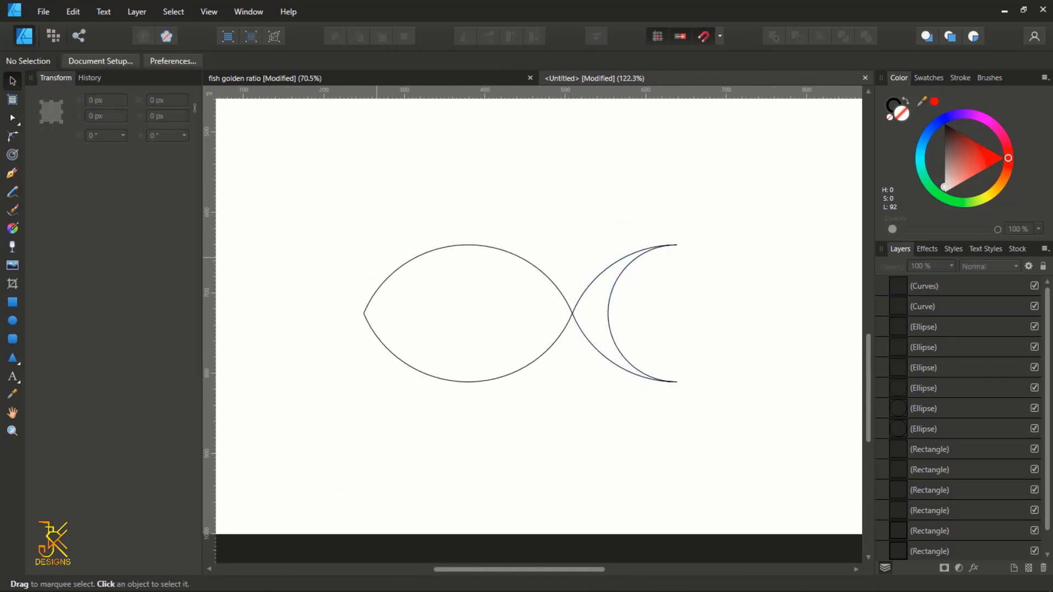
drag(293, 201, 860, 547)
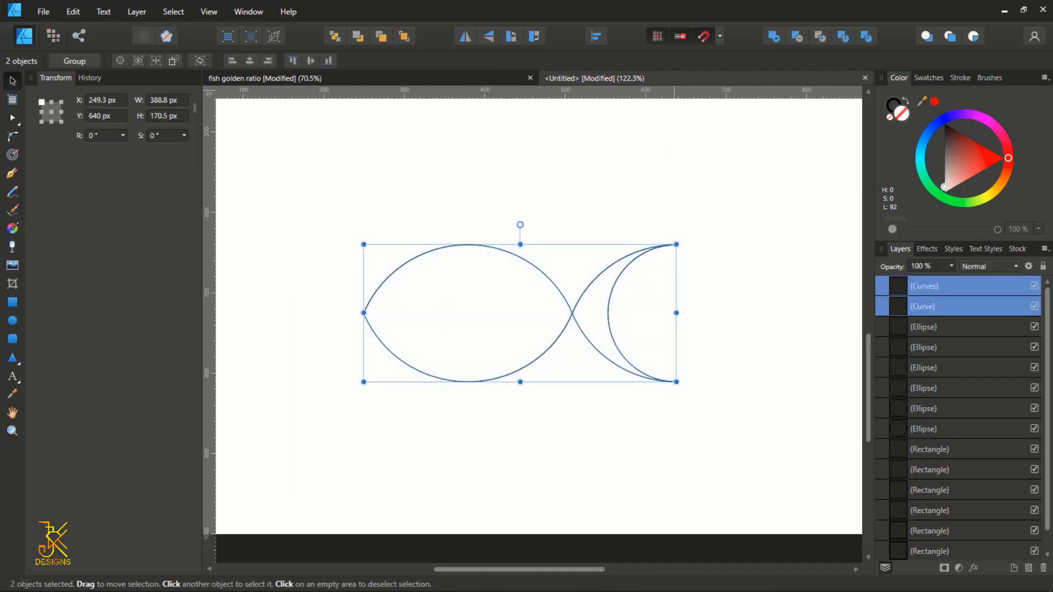
click(774, 36)
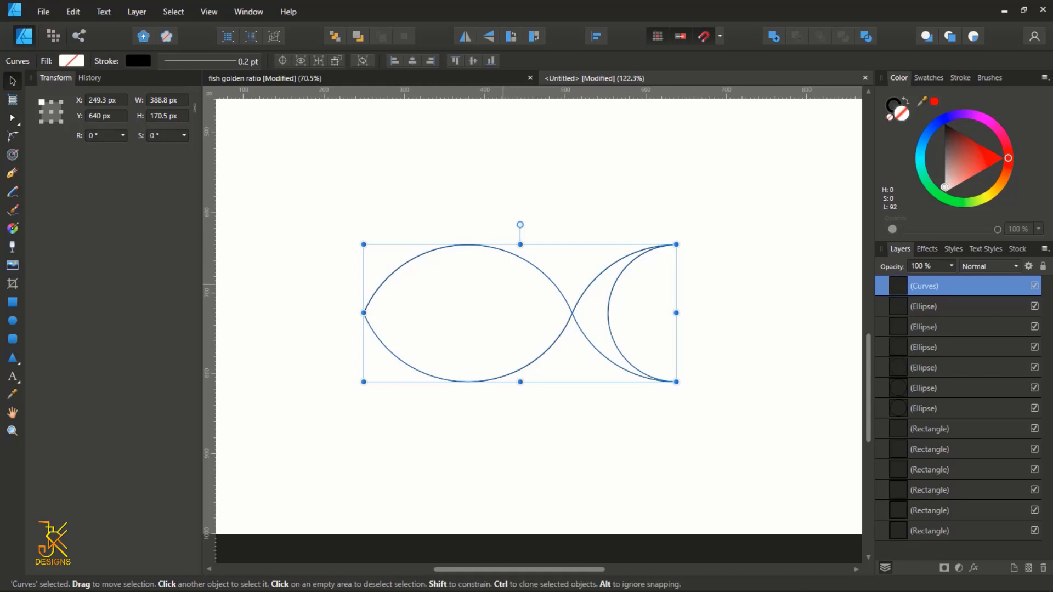
Step: Move the combined fish shape up closer to the golden ratio grid, to X 250.4 px and Y 500 px
scroll(627, 192, down, 3)
scroll(626, 192, up, 5)
scroll(626, 192, up, 2)
scroll(626, 192, down, 3)
scroll(627, 192, up, 2)
scroll(626, 192, up, 2)
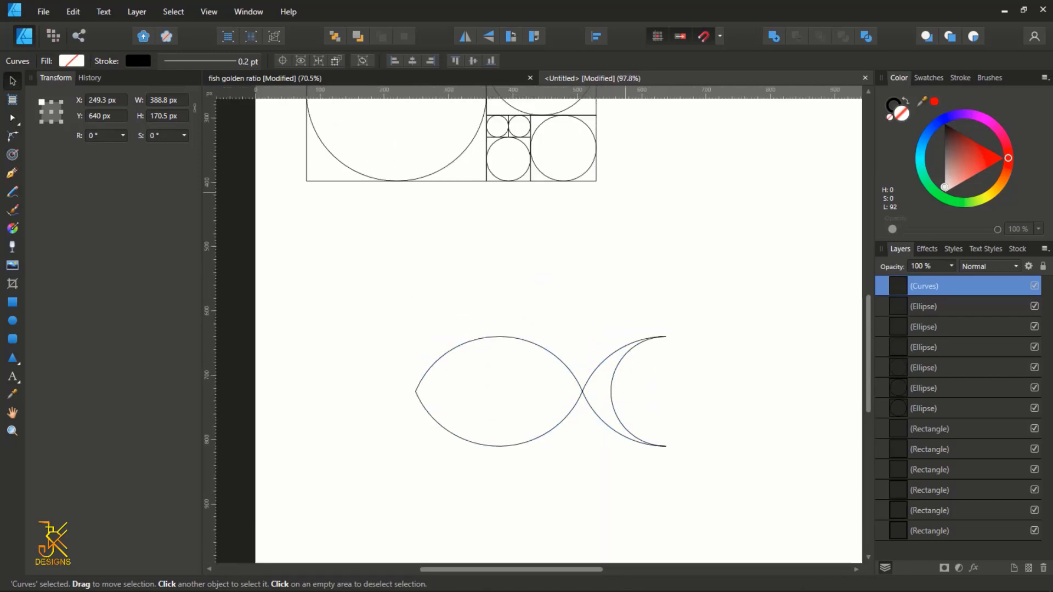
scroll(631, 310, down, 1)
drag(600, 386, 600, 312)
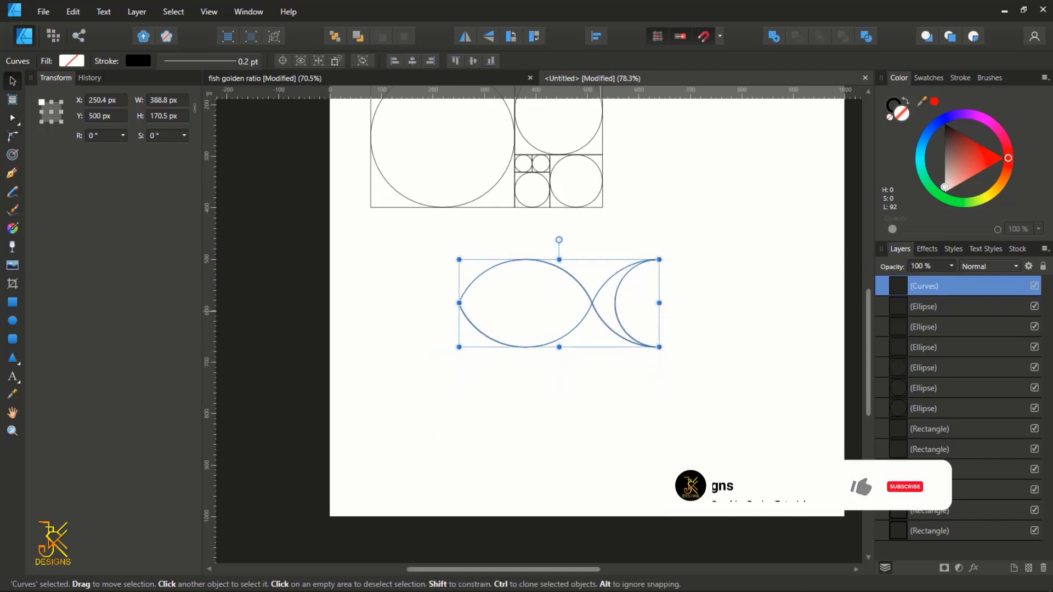
Step: Fill the fish shape with a solid muted red, H 0, S 33, L 50
scroll(600, 323, up, 2)
scroll(601, 322, down, 3)
scroll(600, 323, up, 1)
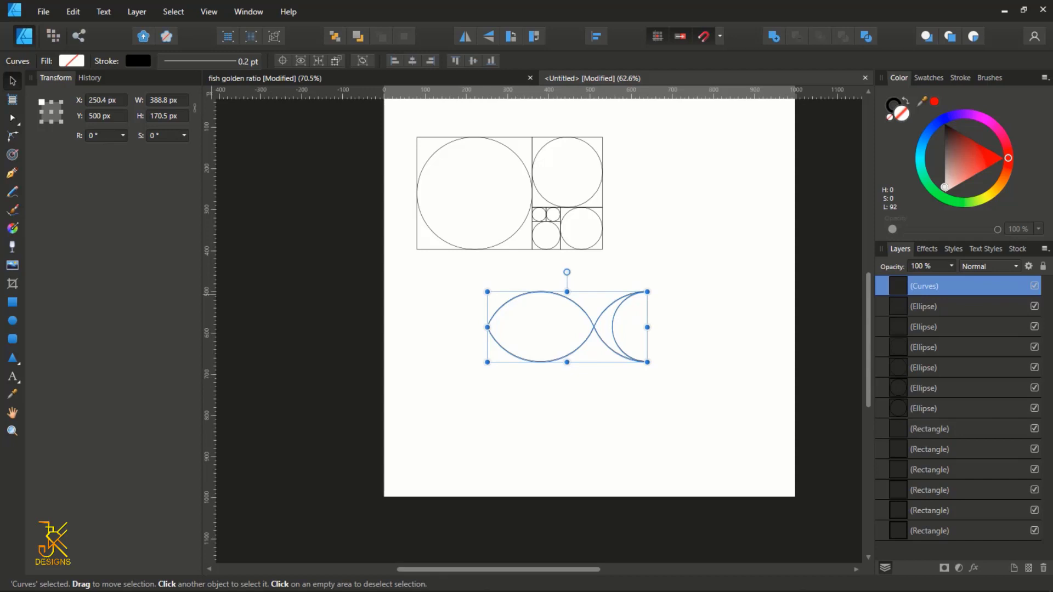
mouse_move(961, 159)
mouse_down()
mouse_move(963, 169)
mouse_move(955, 164)
mouse_move(963, 158)
mouse_up()
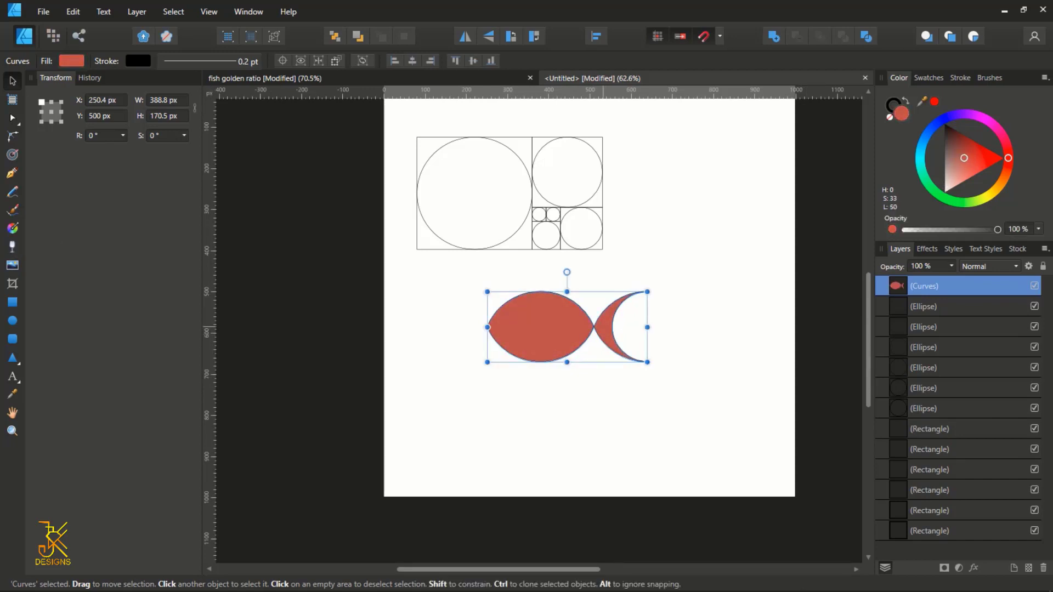
scroll(603, 327, up, 5)
scroll(603, 327, down, 3)
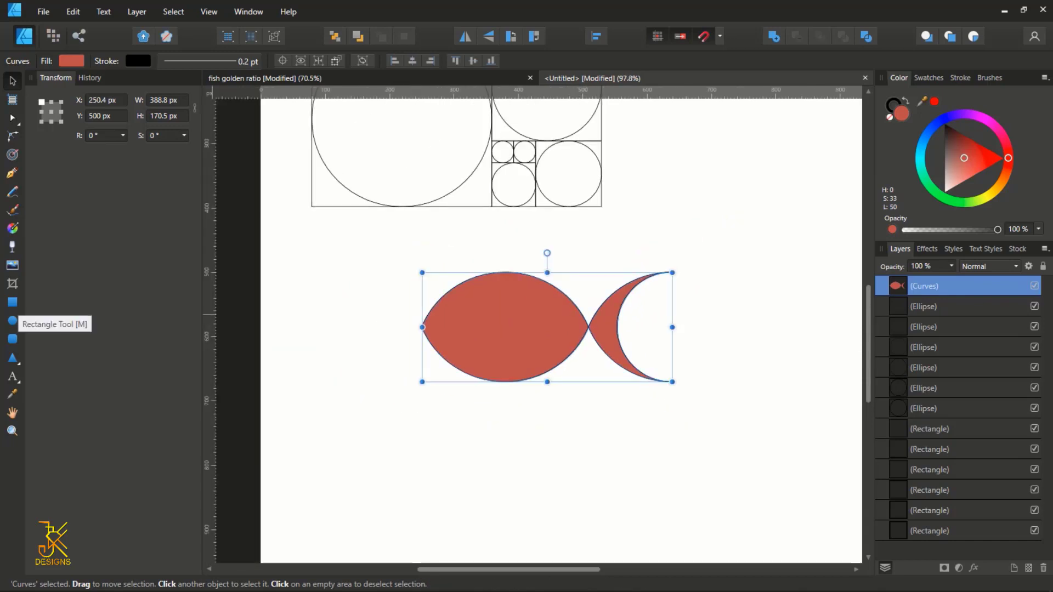
click(12, 302)
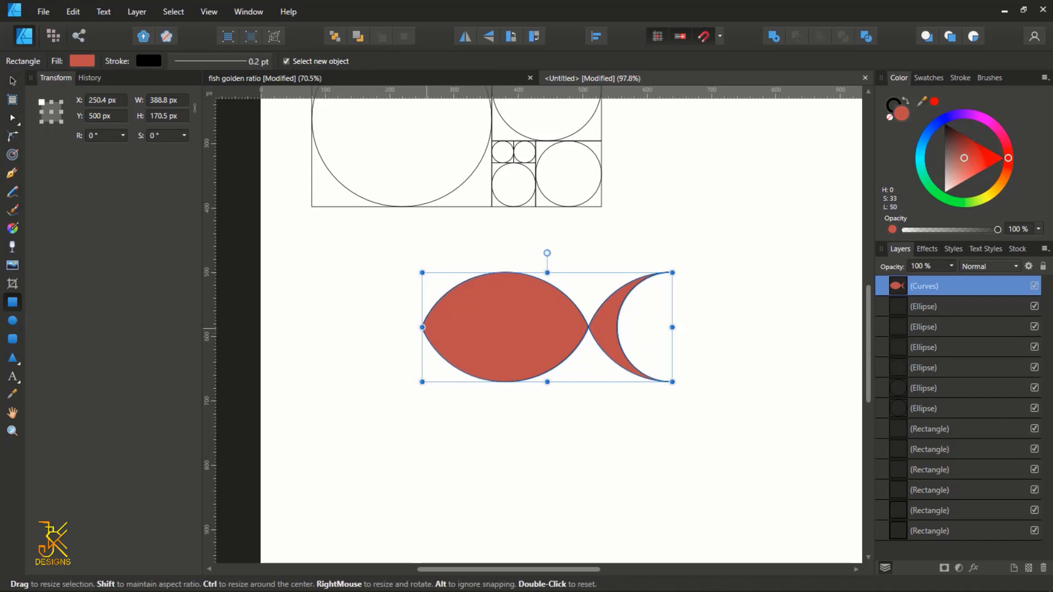
drag(428, 326, 547, 337)
key(ctrl+z)
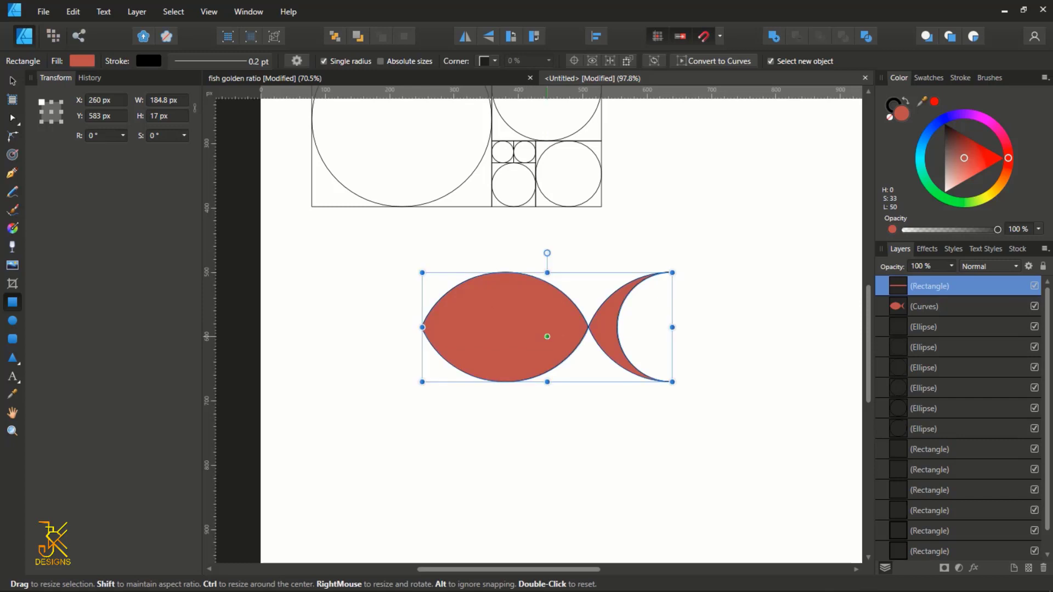
Step: Apply a horizontal linear gradient fill across the fish, from the pointed head to the tail end
key(g)
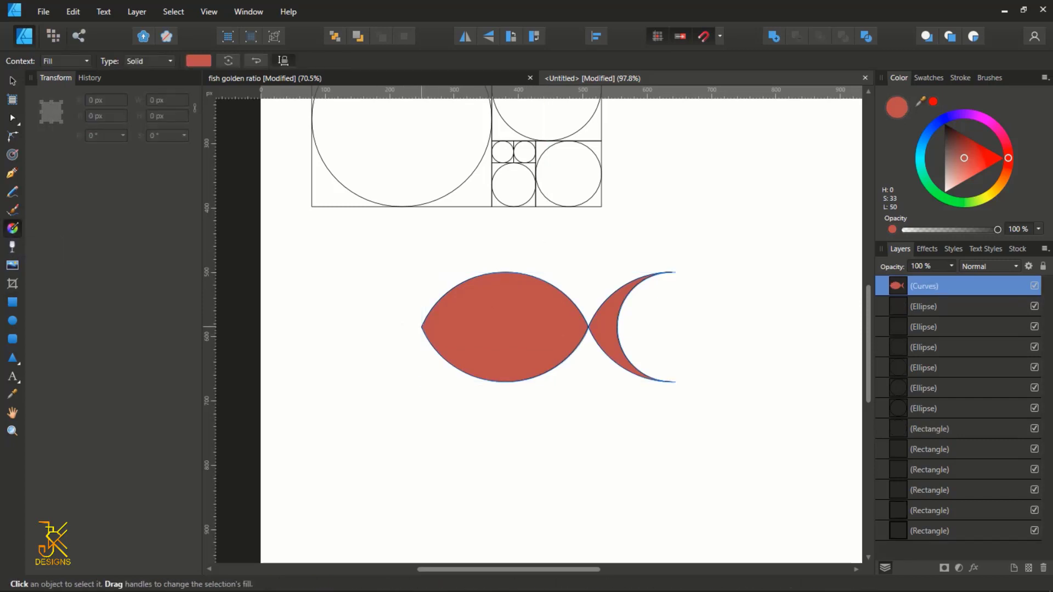
drag(421, 327, 659, 327)
scroll(457, 332, up, 5)
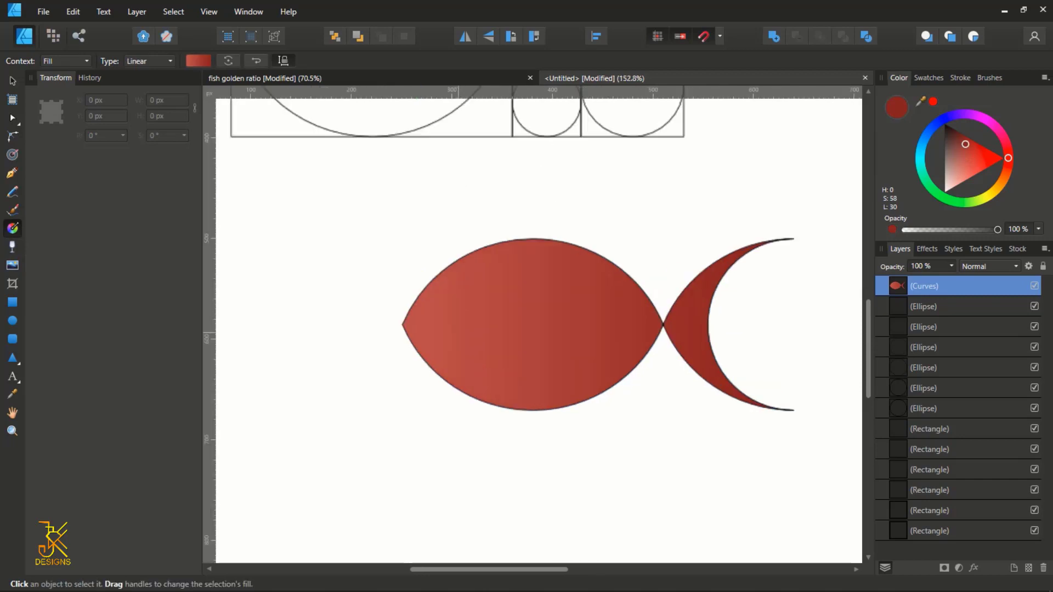
Step: Set the gradient stop at the fish's head to light teal blue, H 192, S 35, L 66
scroll(366, 320, down, 2)
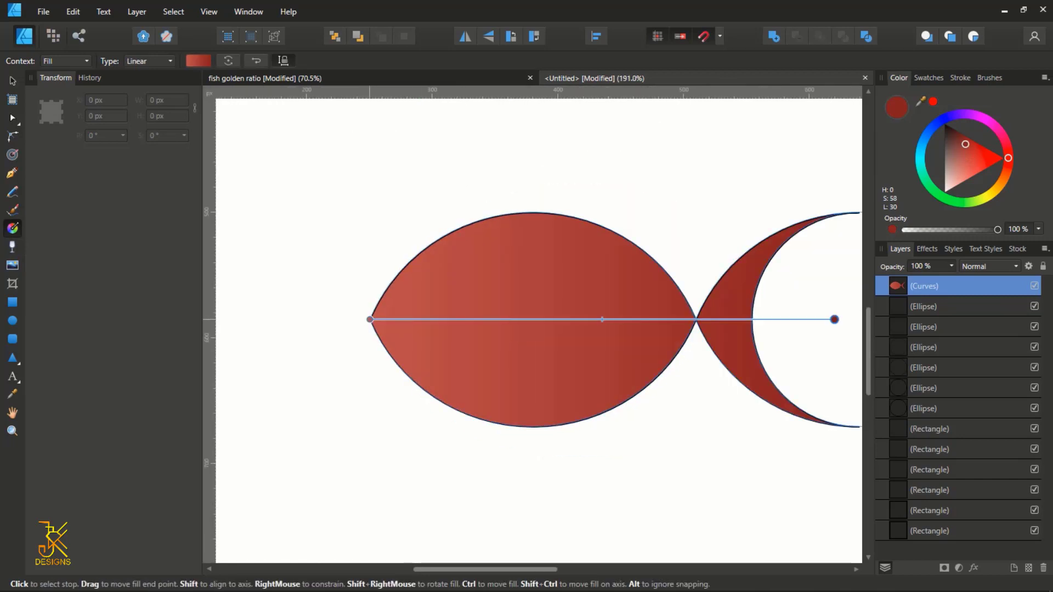
click(370, 319)
mouse_move(934, 127)
mouse_down()
mouse_move(920, 148)
mouse_move(964, 165)
mouse_move(971, 148)
mouse_up()
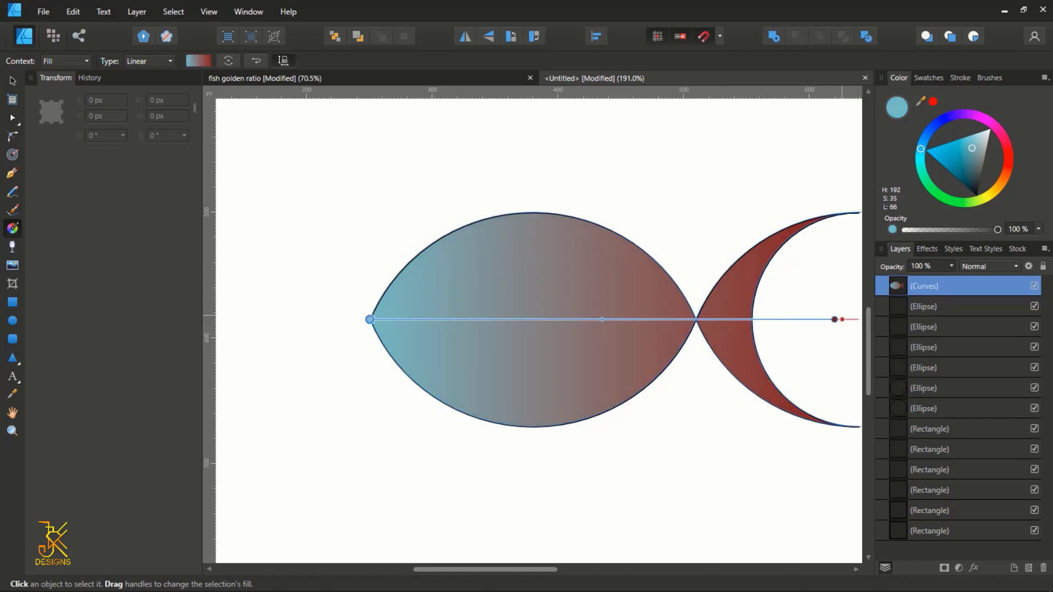
Step: Set the gradient stop at the fish's tail to dark slate blue, H 194, S 10, L 22
click(834, 319)
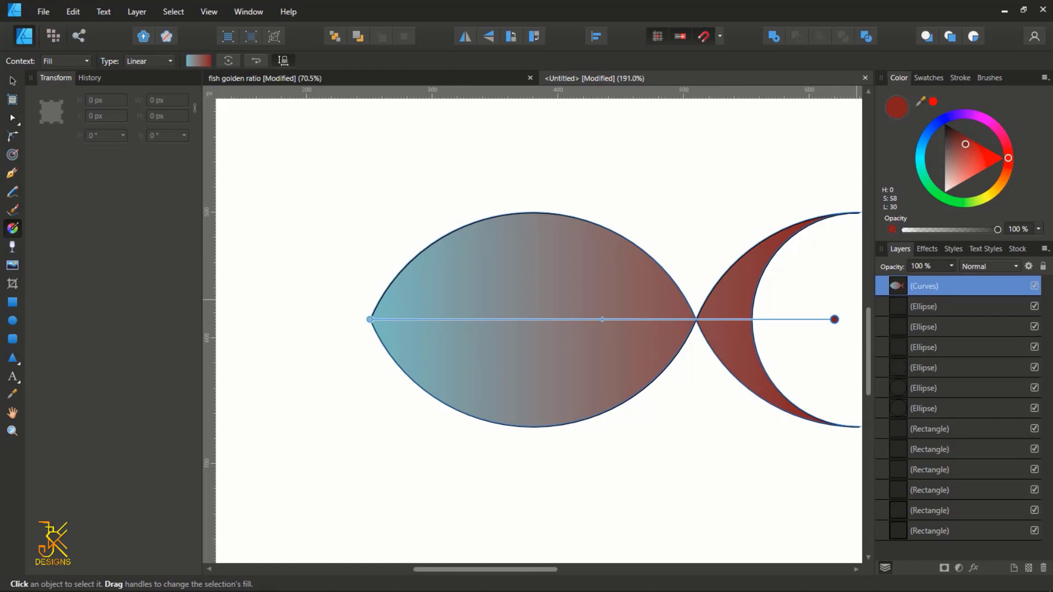
click(921, 147)
mouse_move(960, 172)
mouse_down()
mouse_move(975, 161)
mouse_move(976, 181)
mouse_up()
scroll(850, 237, down, 2)
drag(850, 237, 618, 236)
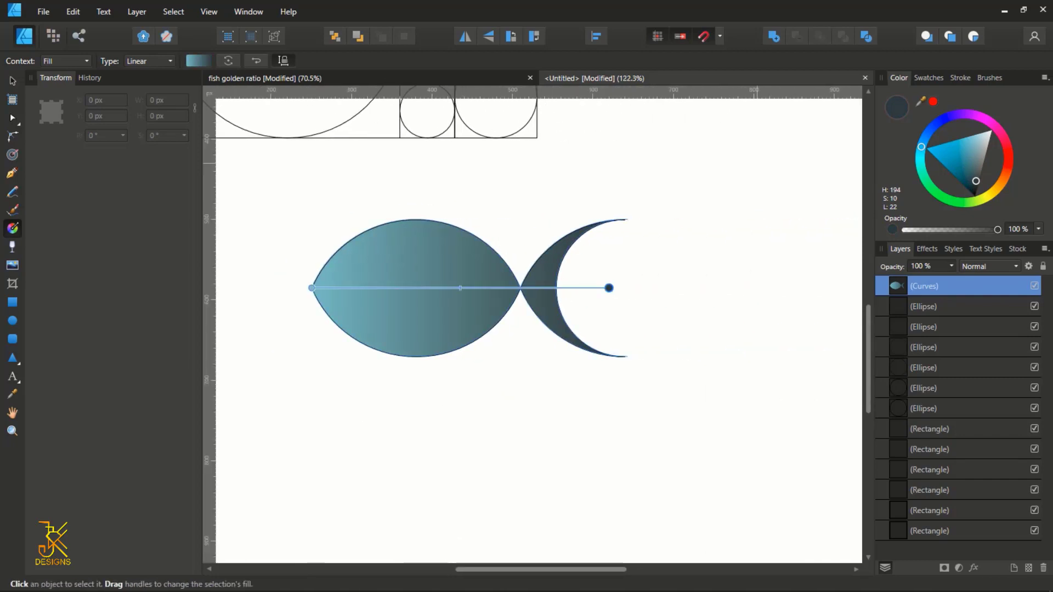
Step: Remove the stroke from the gradient-filled fish, with the Move tool active
key(v)
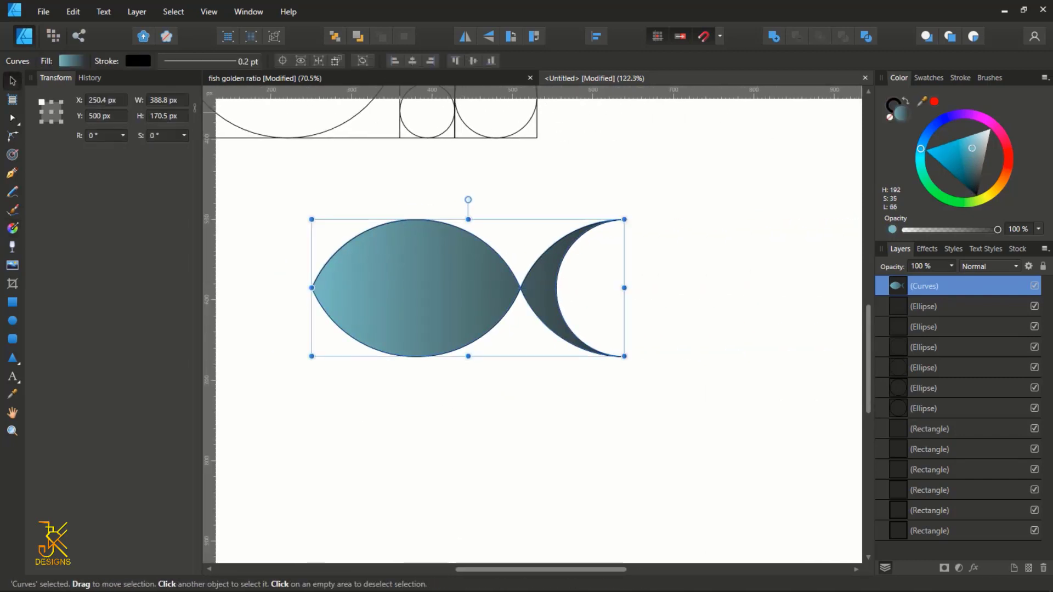
key(x)
click(889, 118)
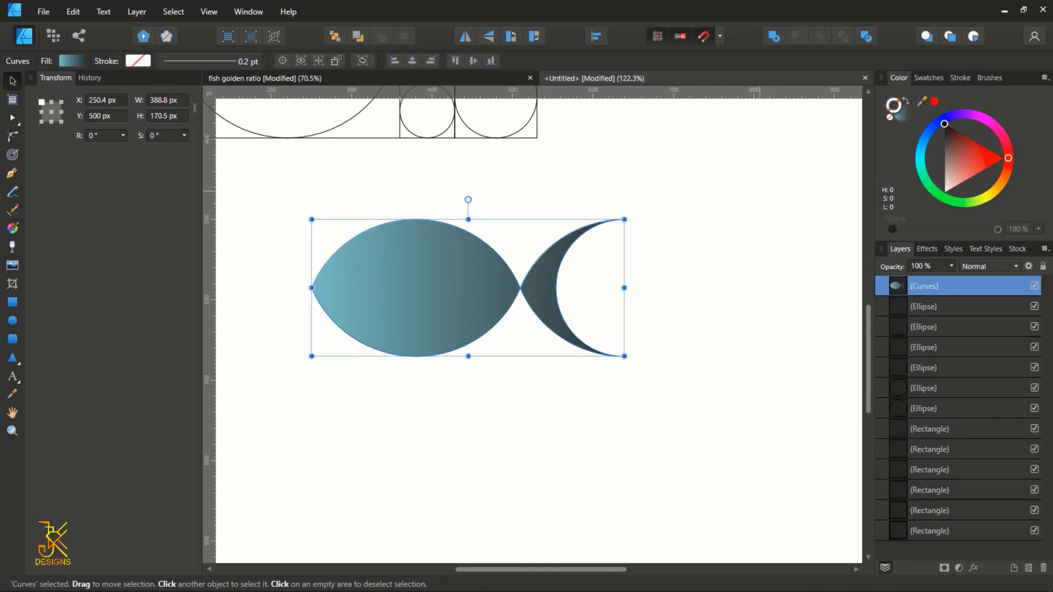
scroll(721, 195, down, 2)
scroll(587, 313, up, 2)
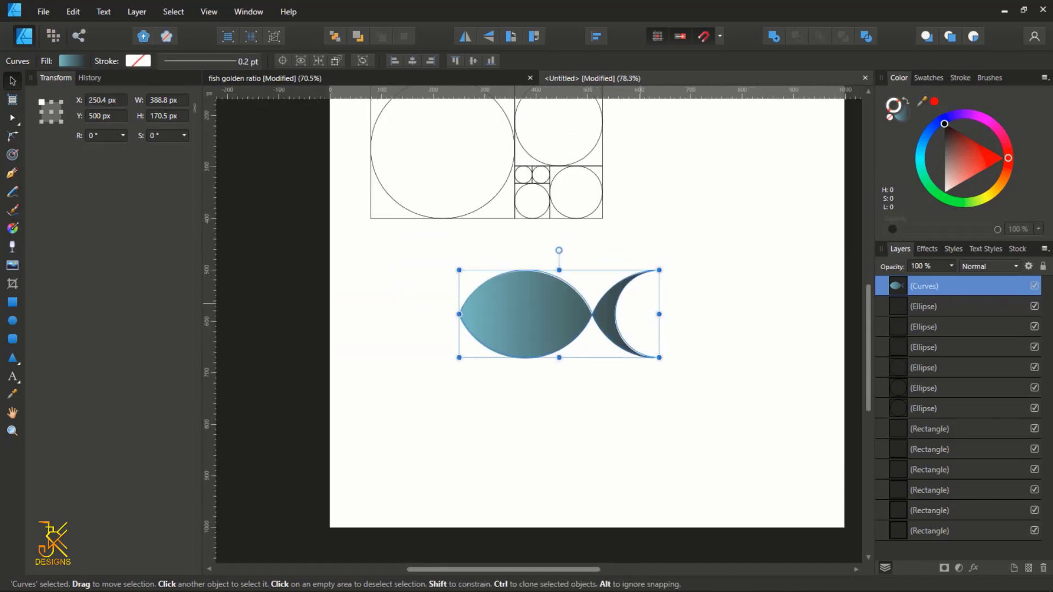
Step: Reselect the whole fish and move it to X 359.5 px, Y 472 px, below the golden ratio grid
click(690, 429)
drag(396, 244, 775, 464)
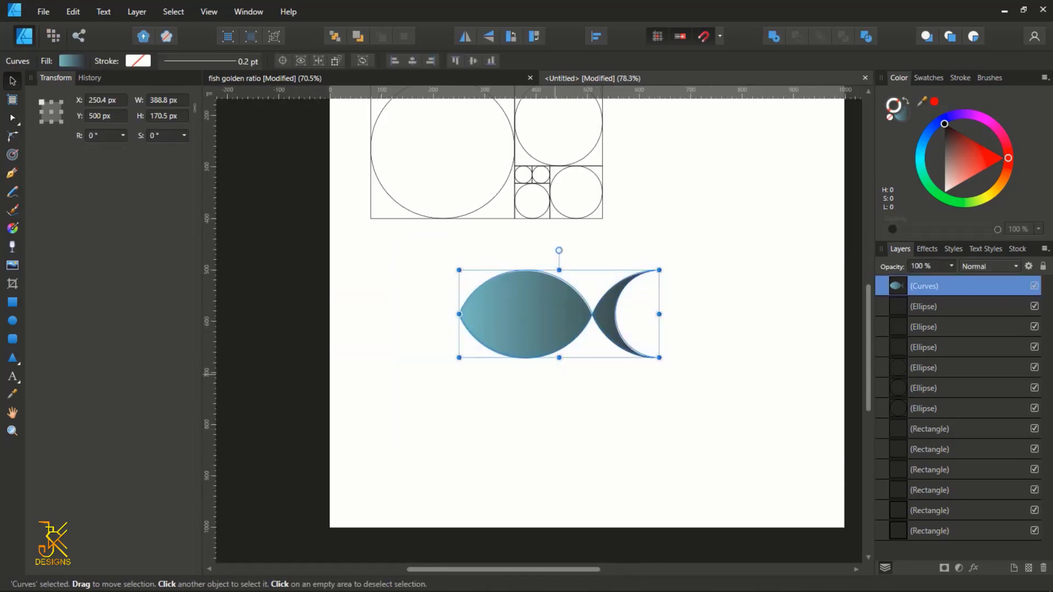
drag(526, 314, 582, 299)
scroll(641, 354, up, 3)
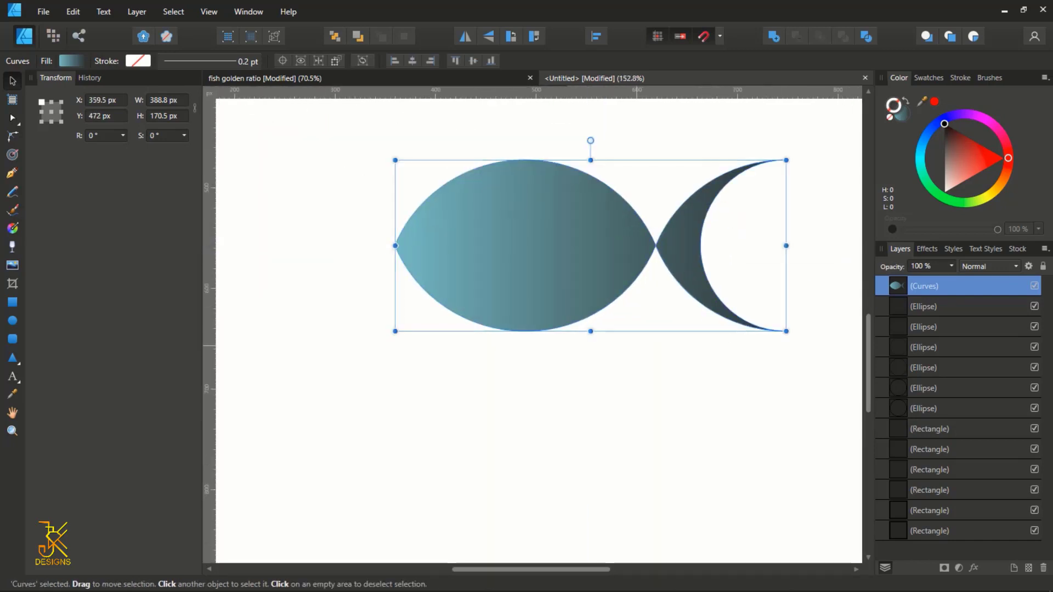
scroll(638, 352, down, 5)
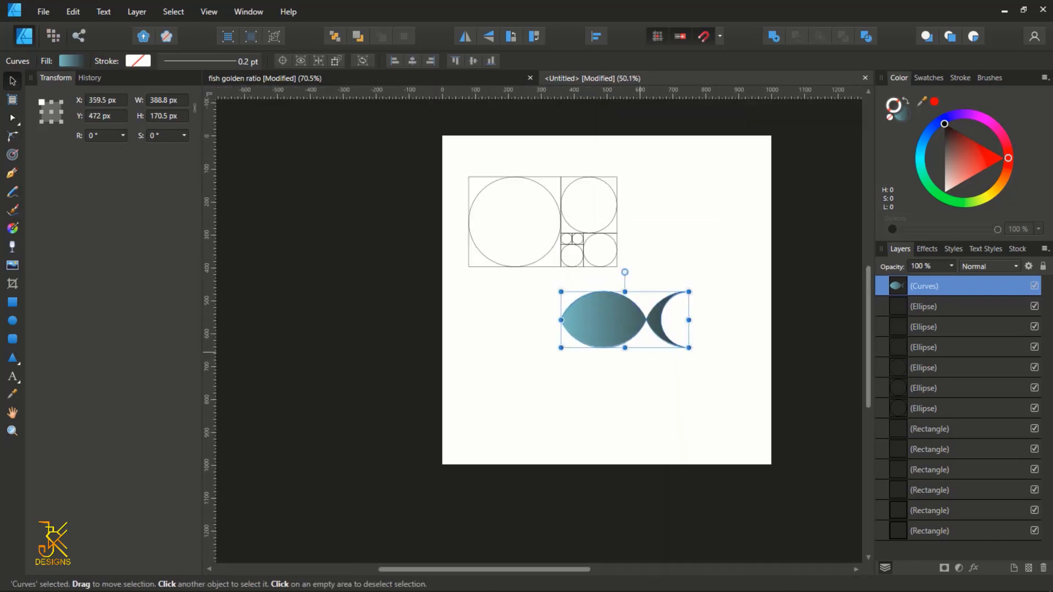
scroll(639, 352, up, 1)
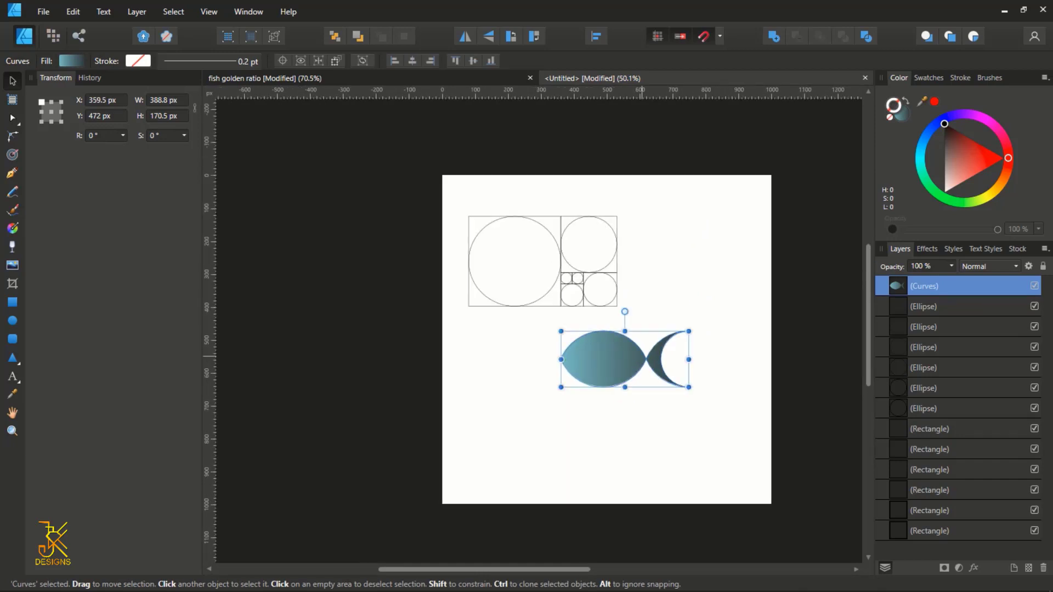
scroll(640, 257, up, 1)
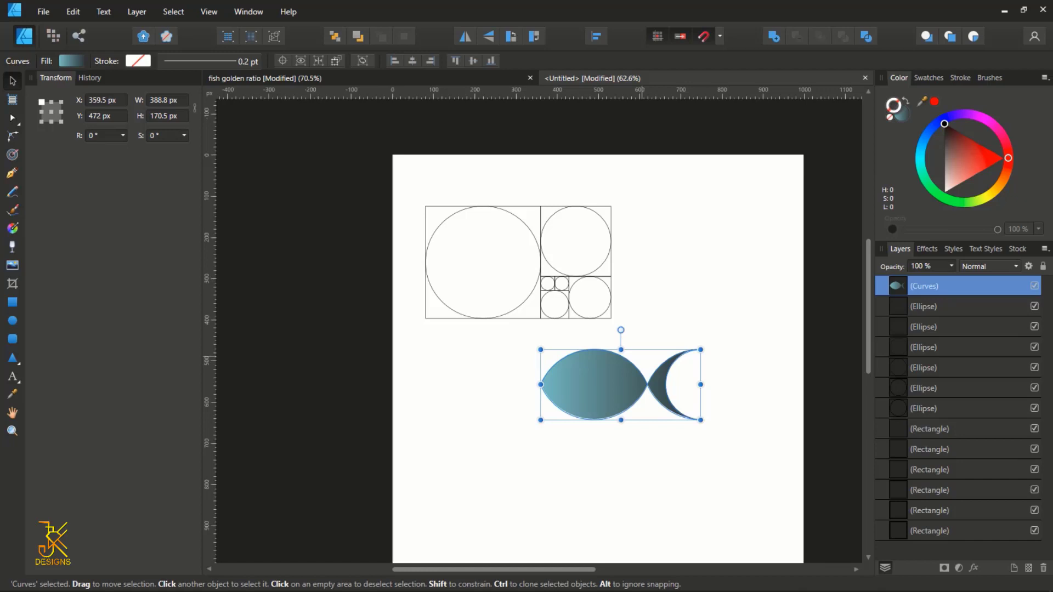
scroll(538, 335, down, 1)
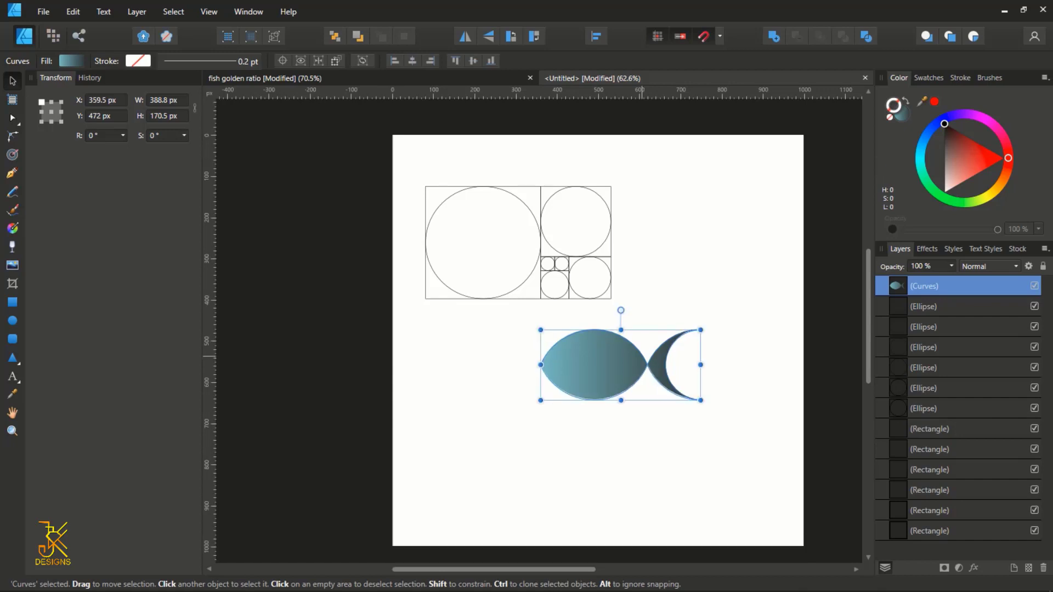